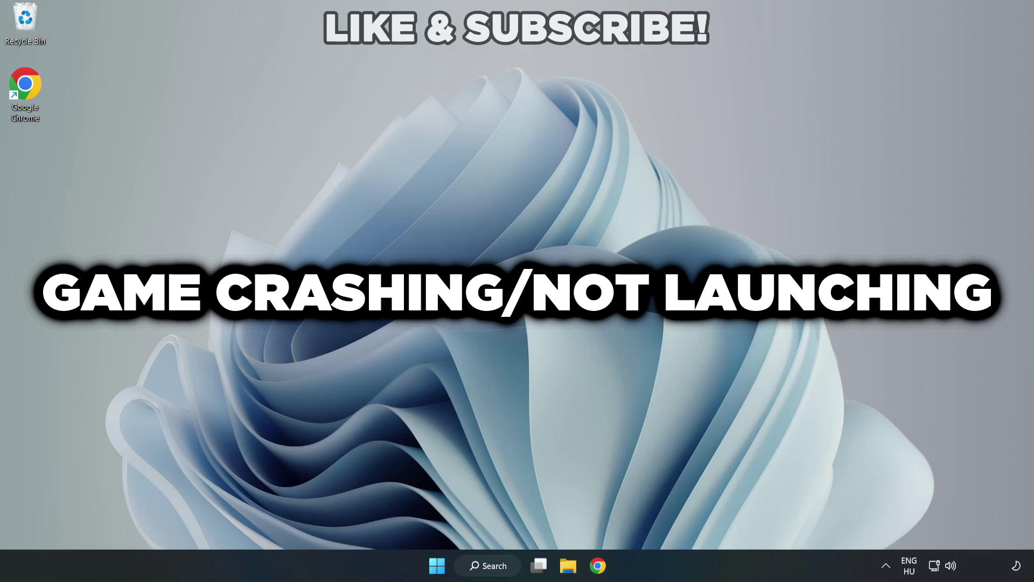
Step: Bring up the taskbar search panel to look up Device Manager
click(492, 565)
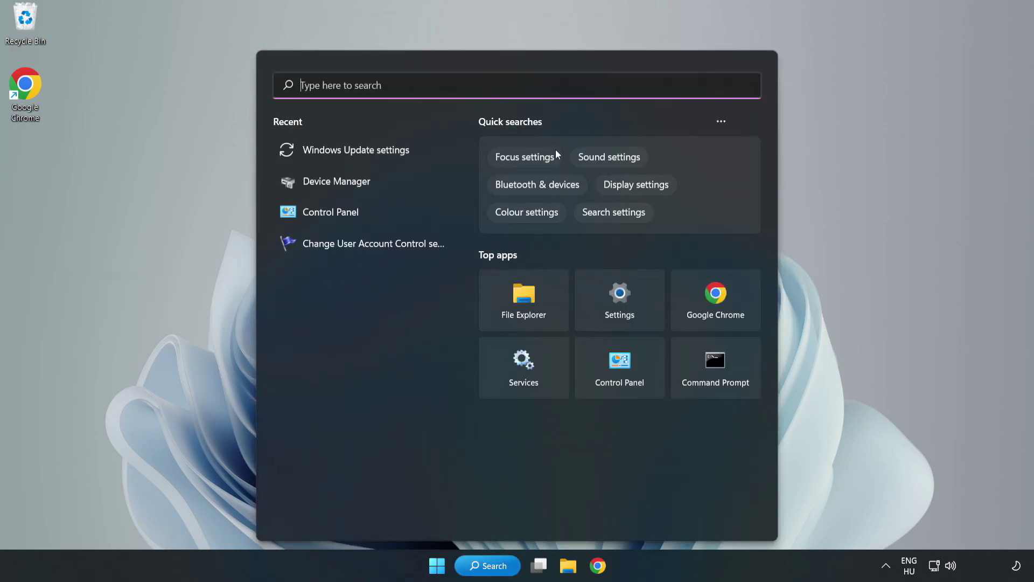
text(device m)
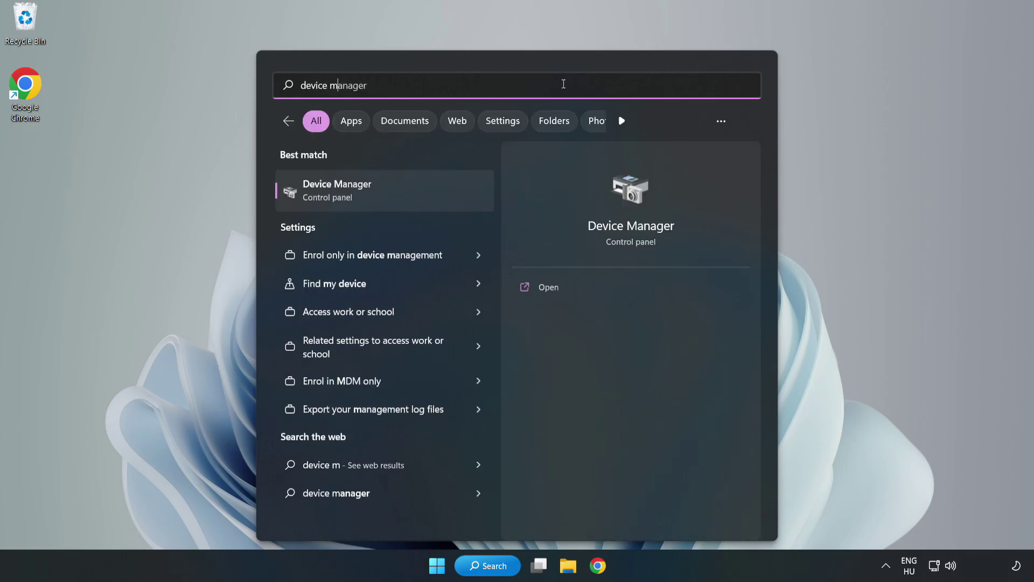
text(anager)
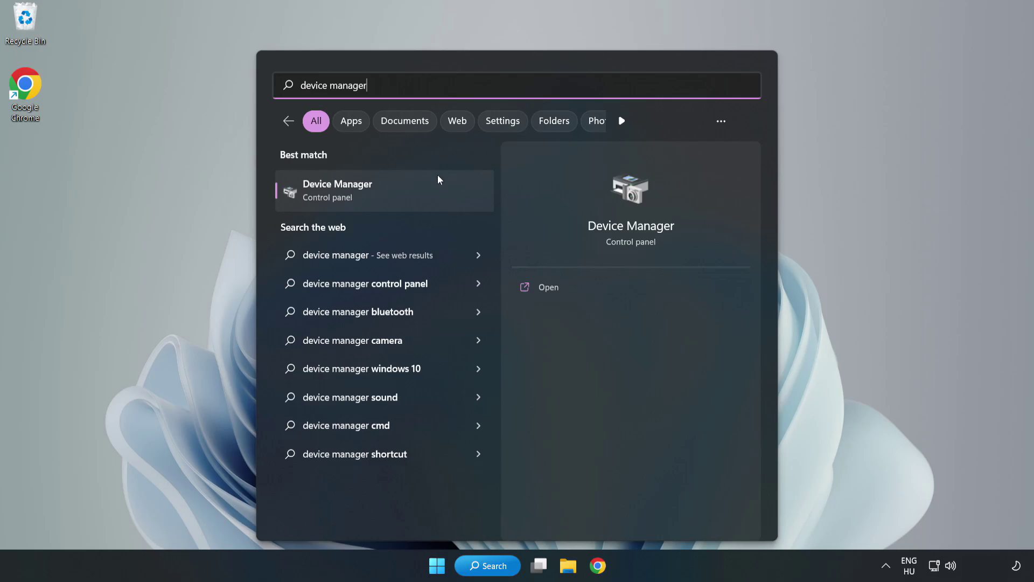
Step: Open Device Manager and begin a driver update for the VMware SVGA 3D display adapter
click(384, 195)
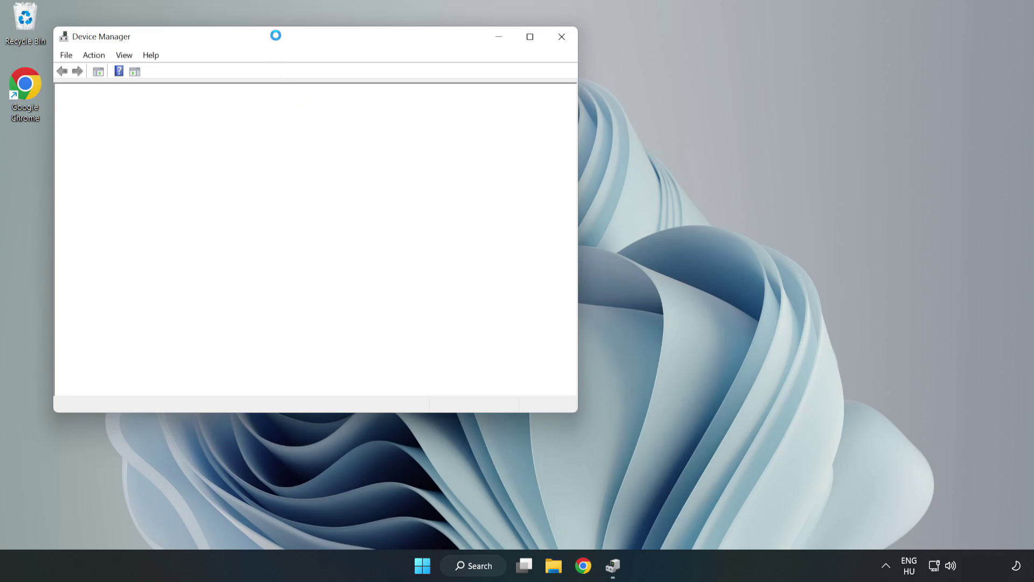
drag(277, 38, 462, 92)
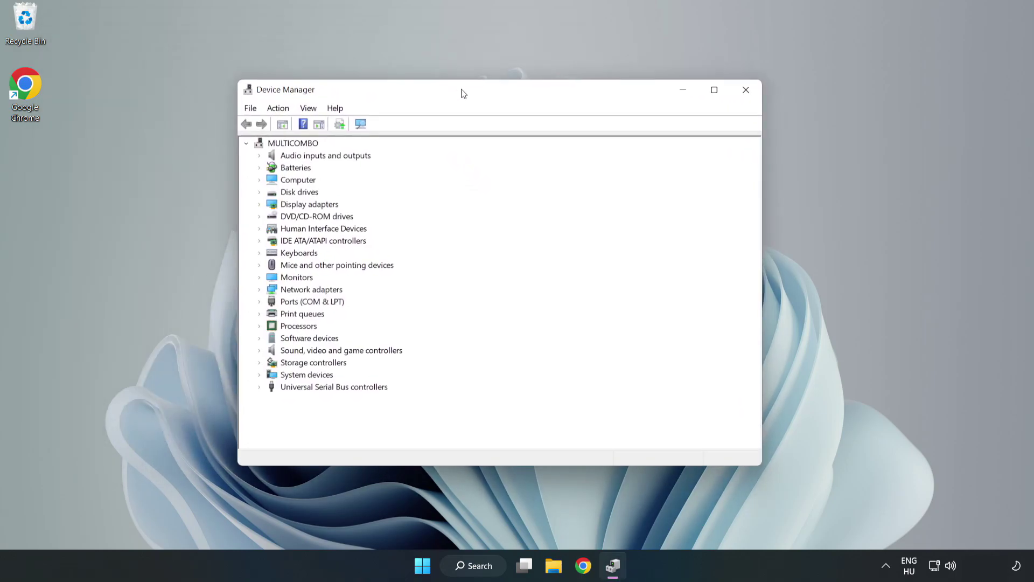
click(278, 204)
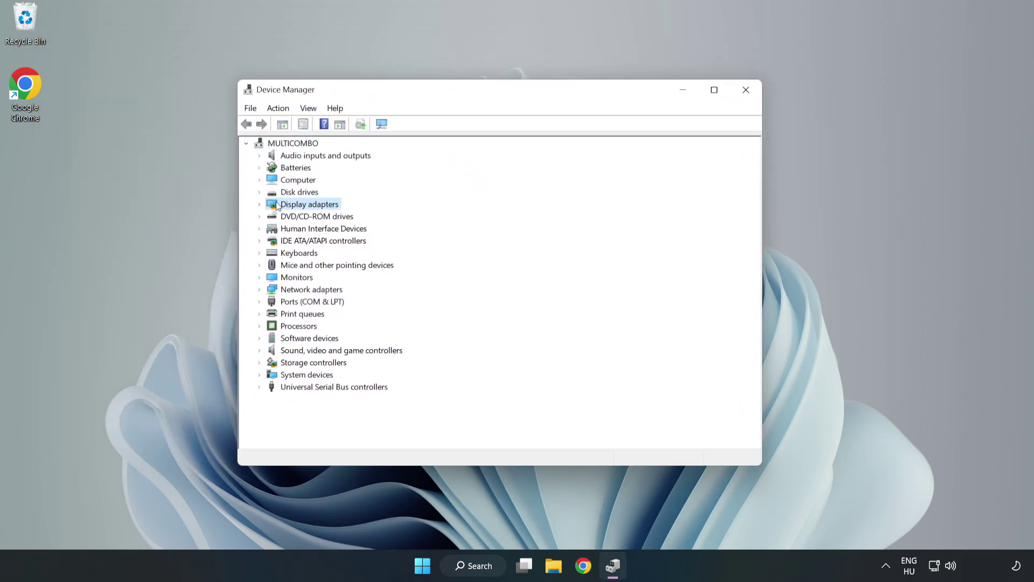
click(260, 205)
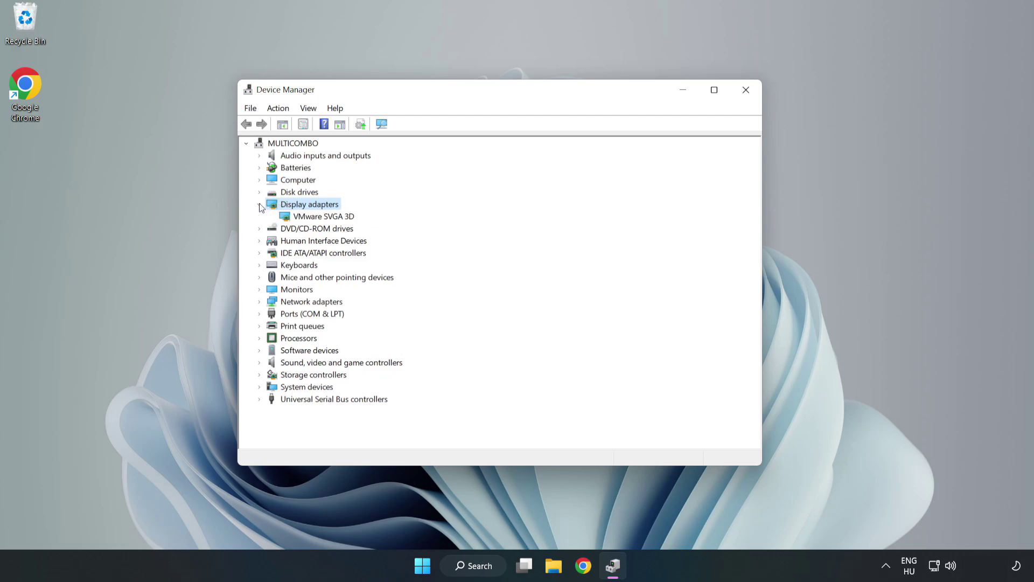
click(291, 219)
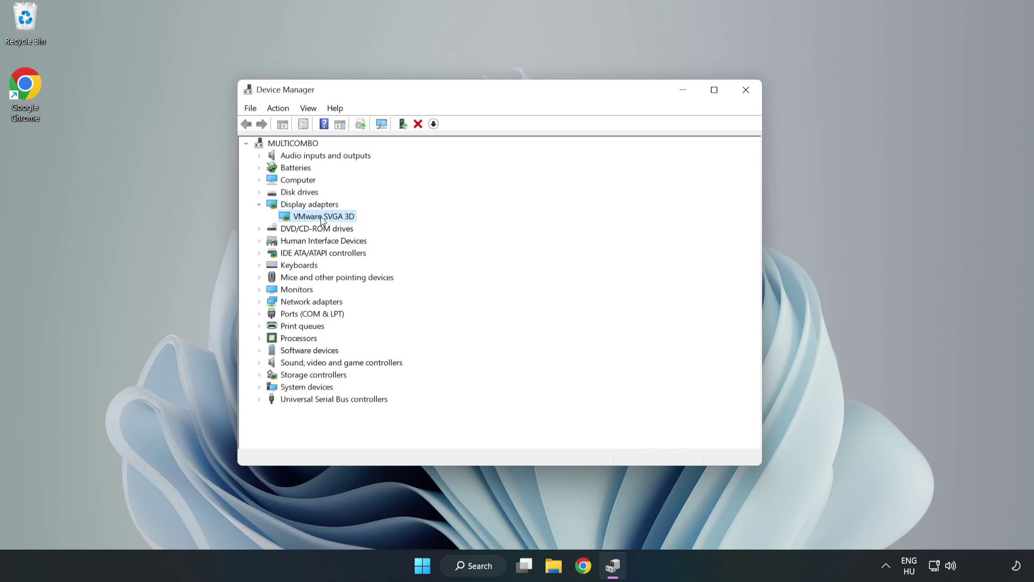
right_click(322, 221)
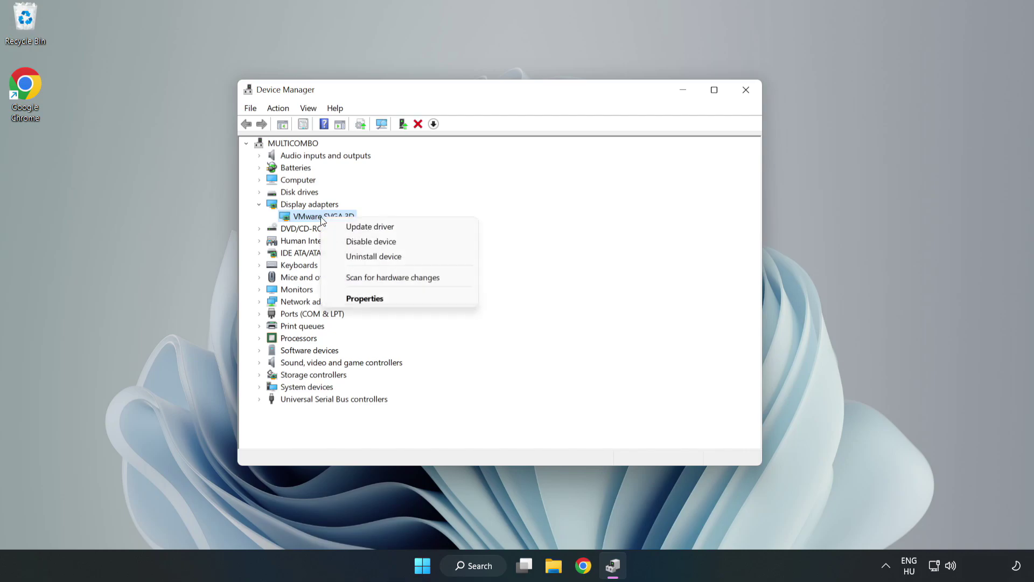
click(400, 230)
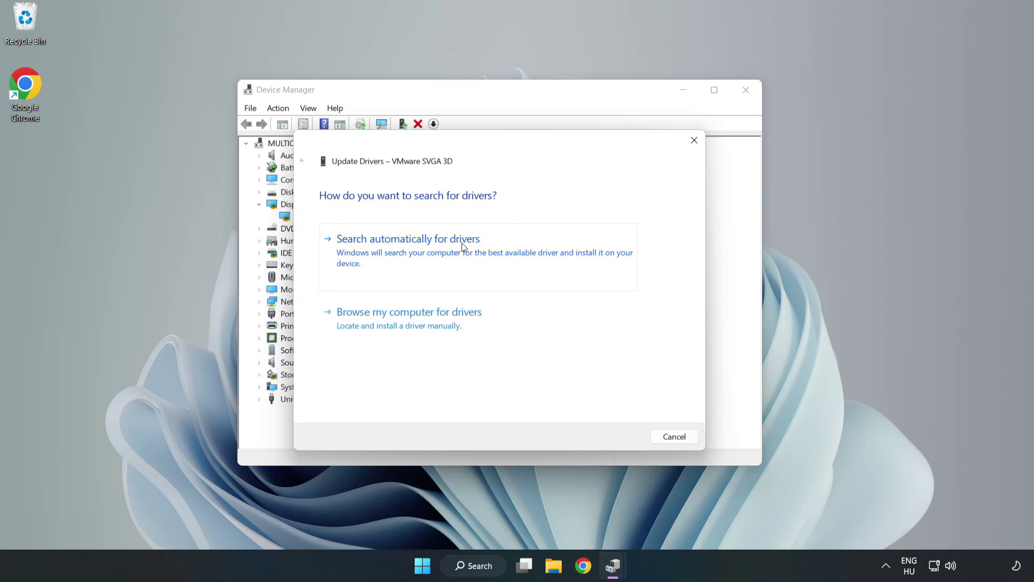
Step: Search automatically for a VMware SVGA 3D driver, dismiss the result and close Device Manager
click(410, 253)
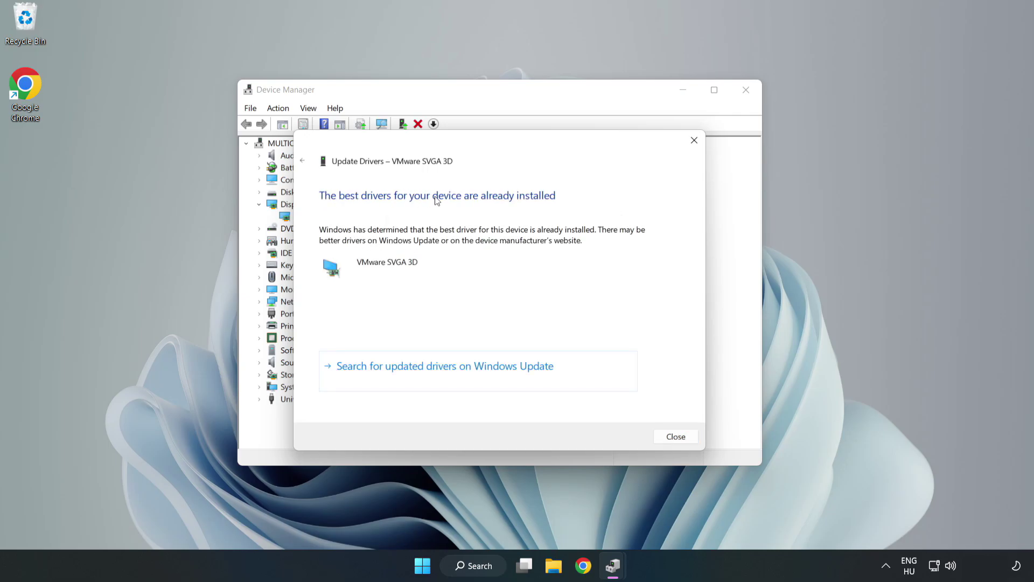
click(676, 437)
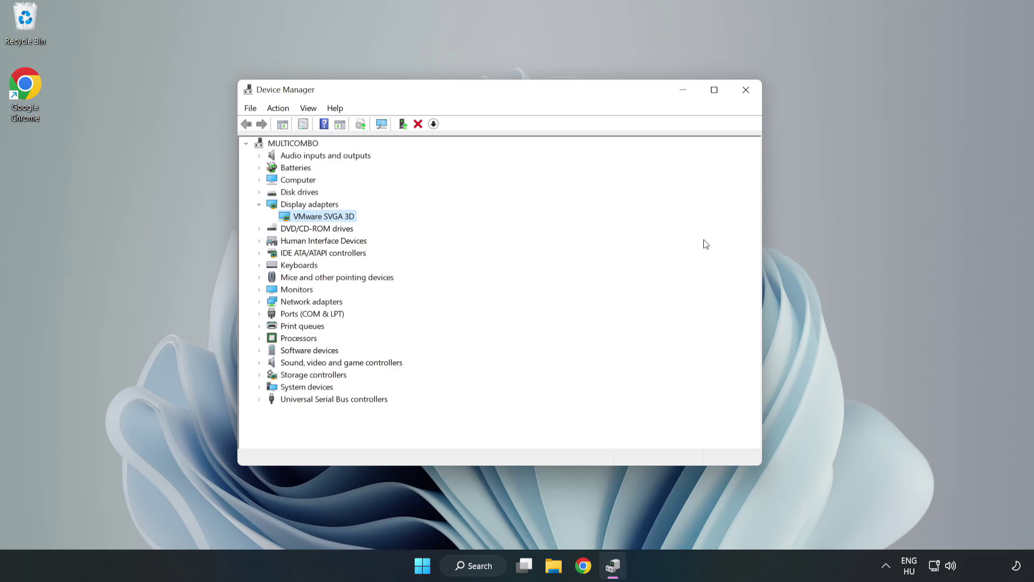
click(746, 90)
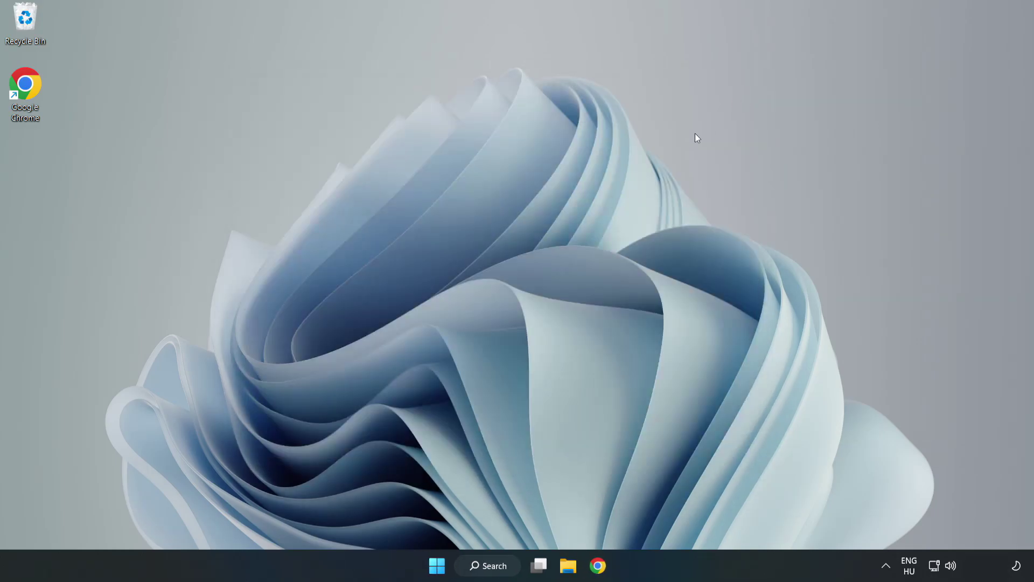
Step: Bring up the taskbar search panel to look up Windows Update settings
click(490, 565)
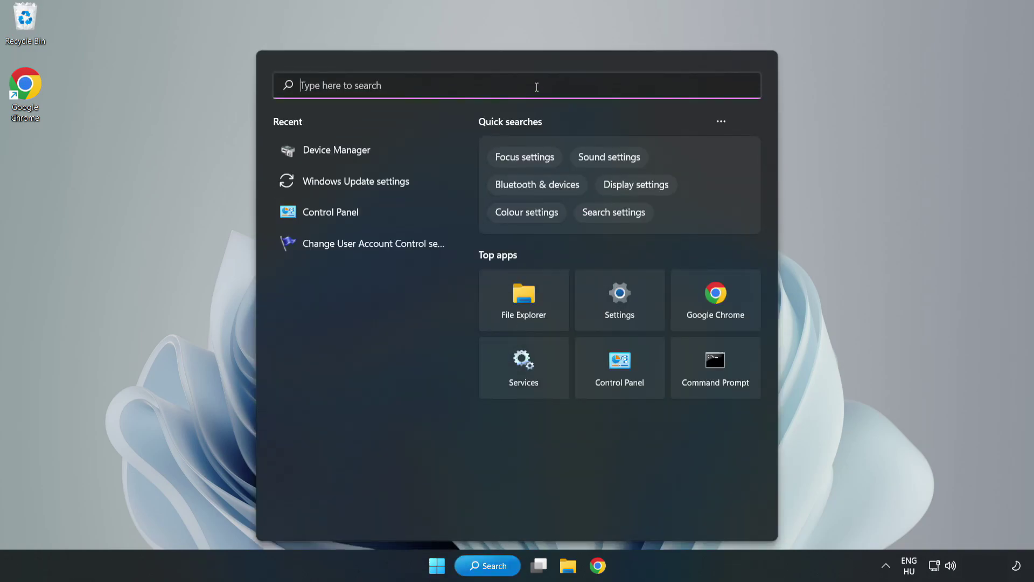
text(updates)
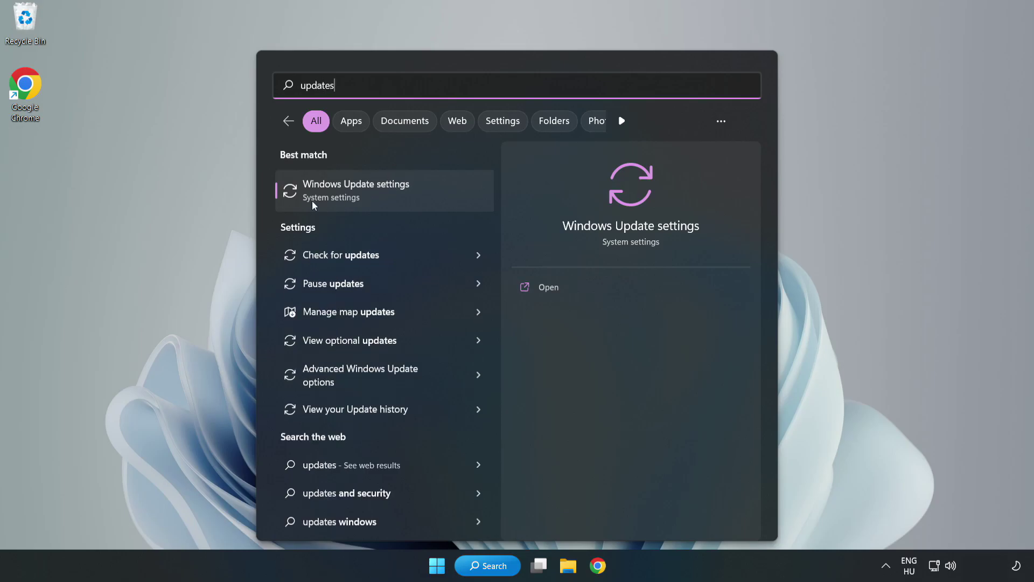
Step: Open Windows Update maximized, run Check for updates, then close Settings
click(368, 194)
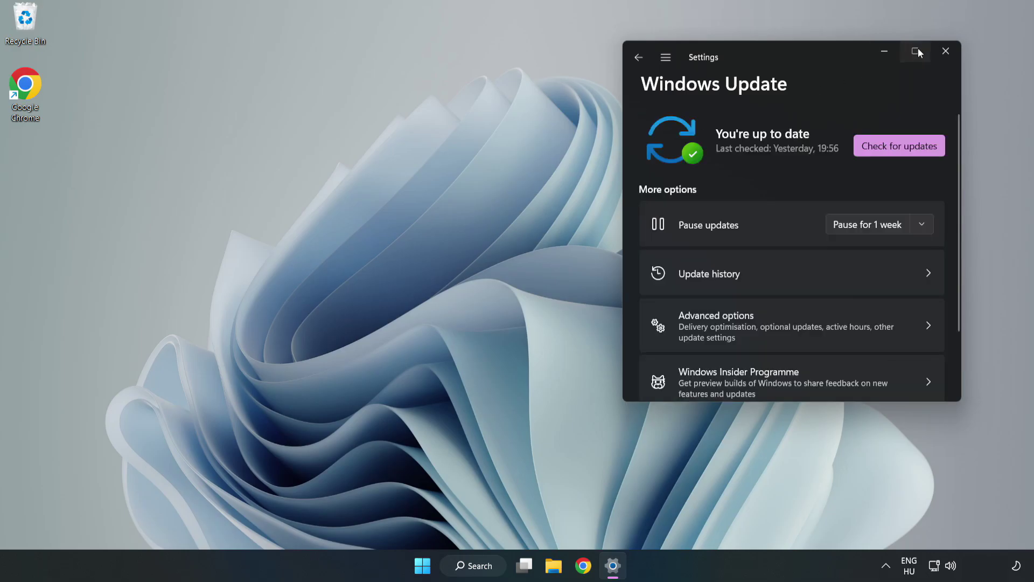
click(915, 51)
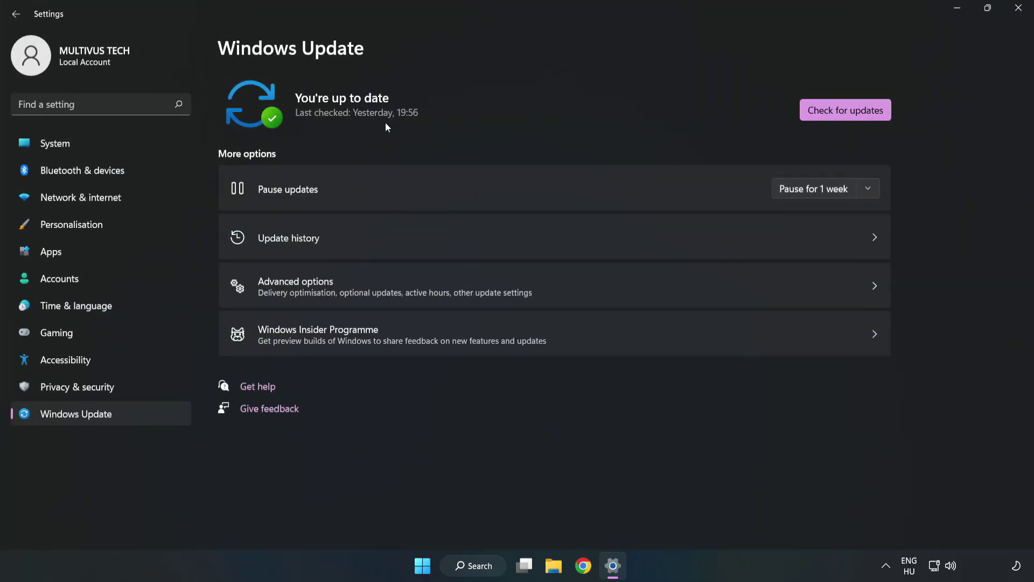
click(850, 112)
click(1019, 8)
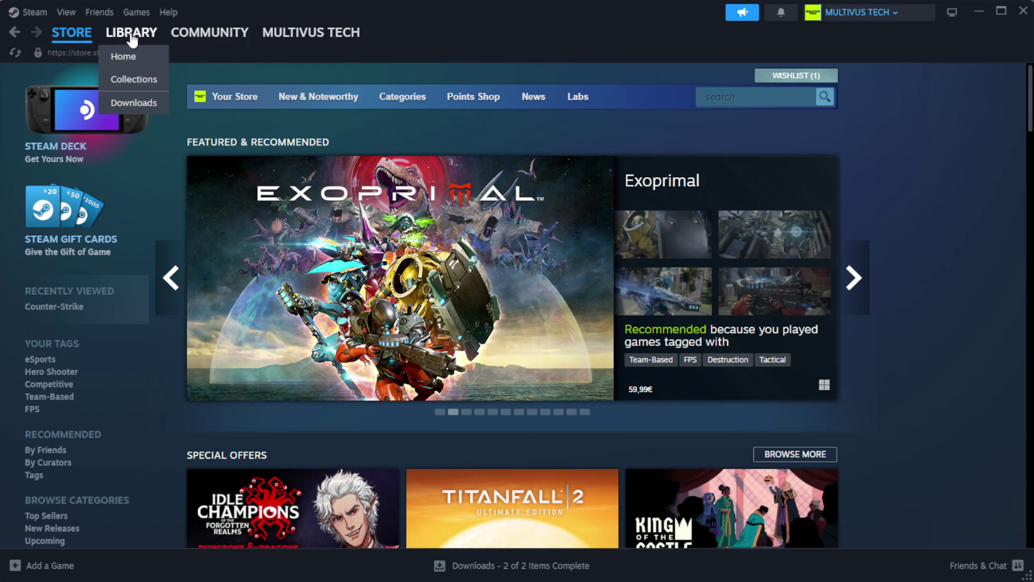
Step: Show the Steam Library and bring up the menu for the favourited game
click(132, 32)
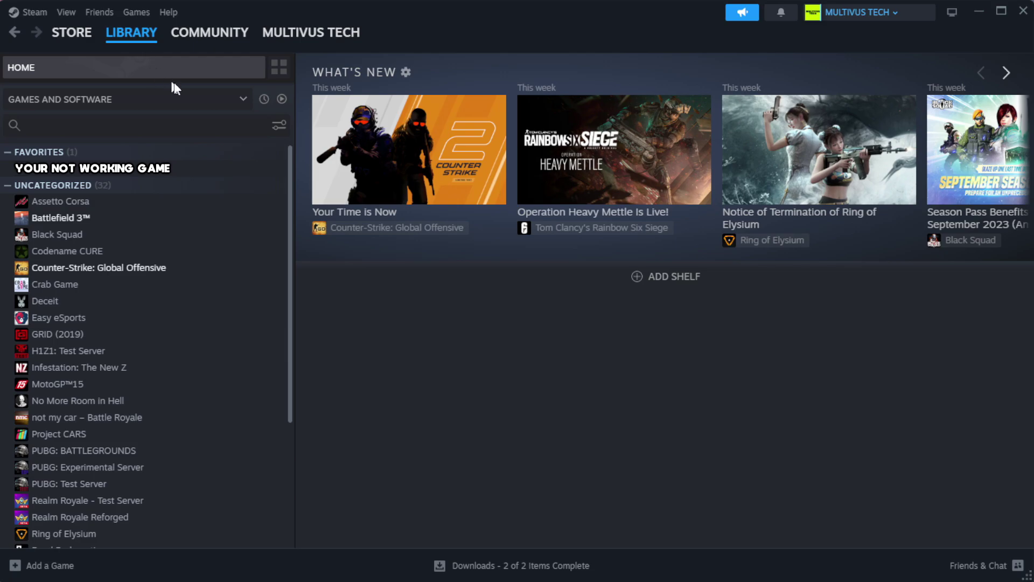
right_click(255, 172)
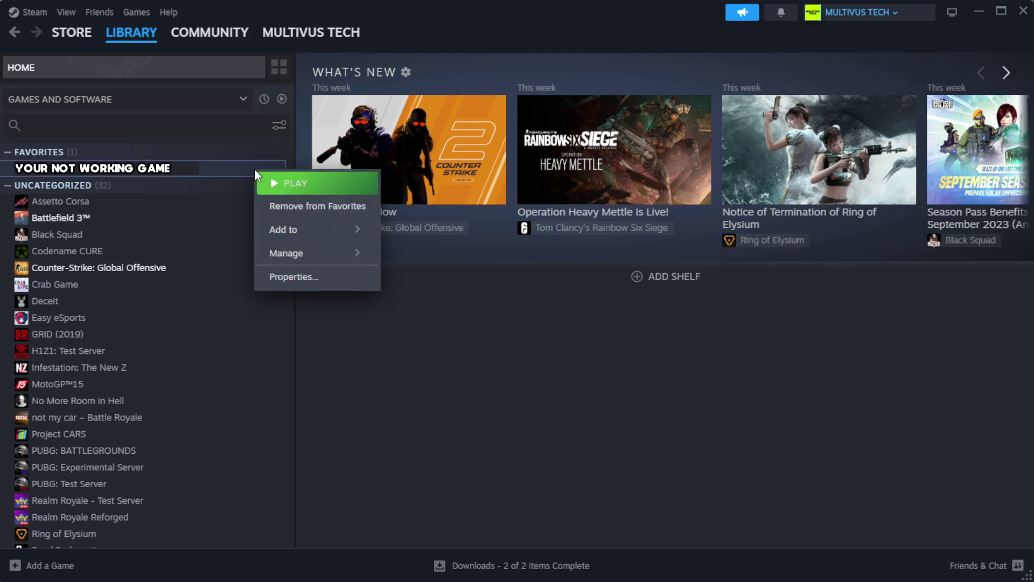
Step: Run Verify integrity of game files from the favourite game's Installed Files properties
click(319, 277)
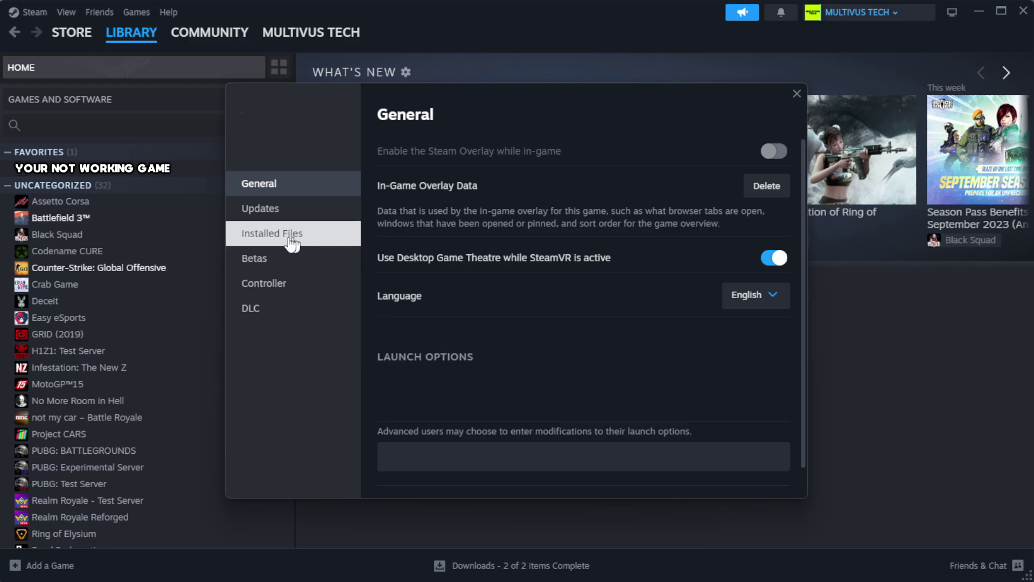
click(340, 244)
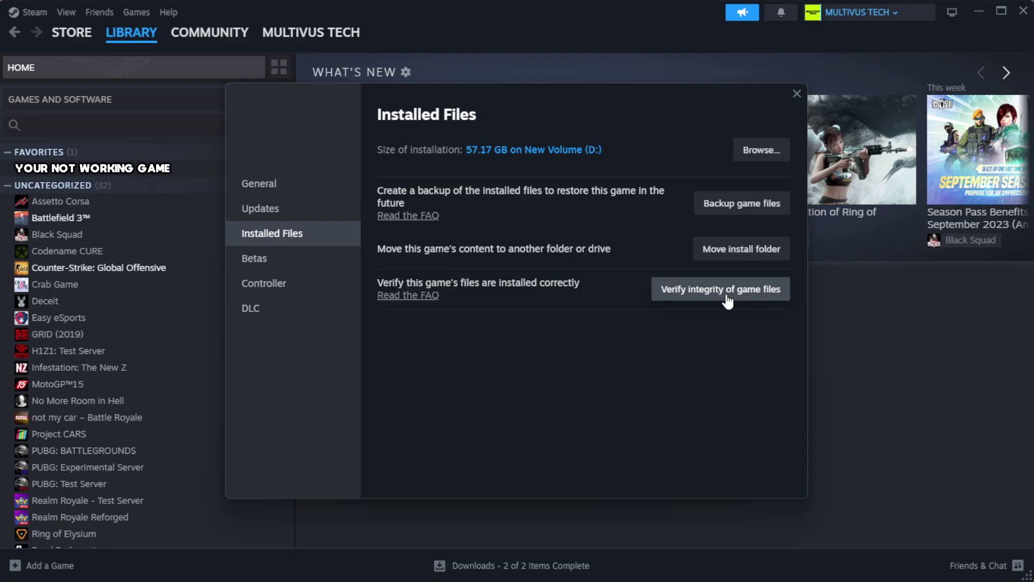
click(727, 293)
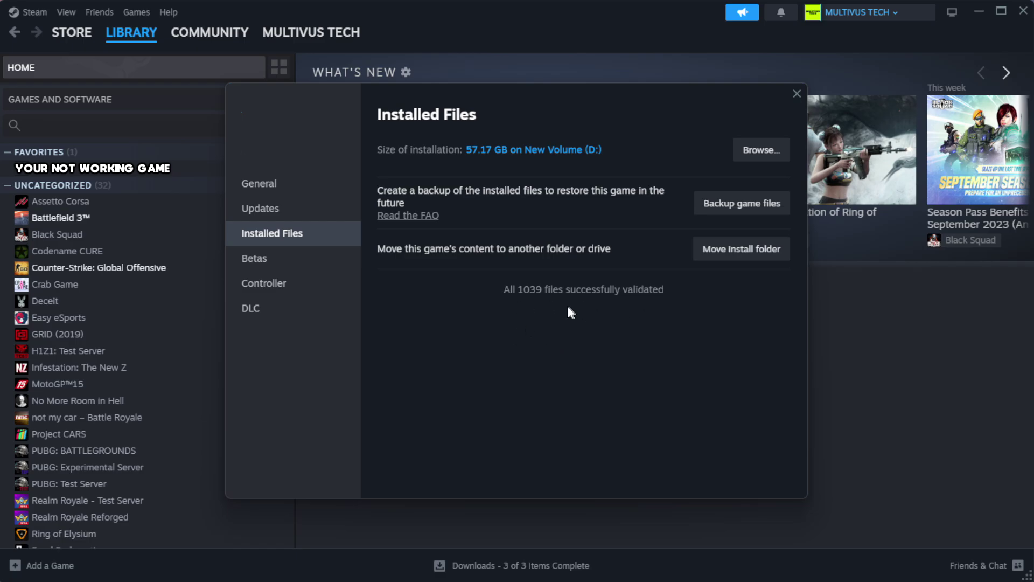
Step: Open the game's install folder and bring up the YOUR NOT WORKING GAME shortcut's menu
click(760, 154)
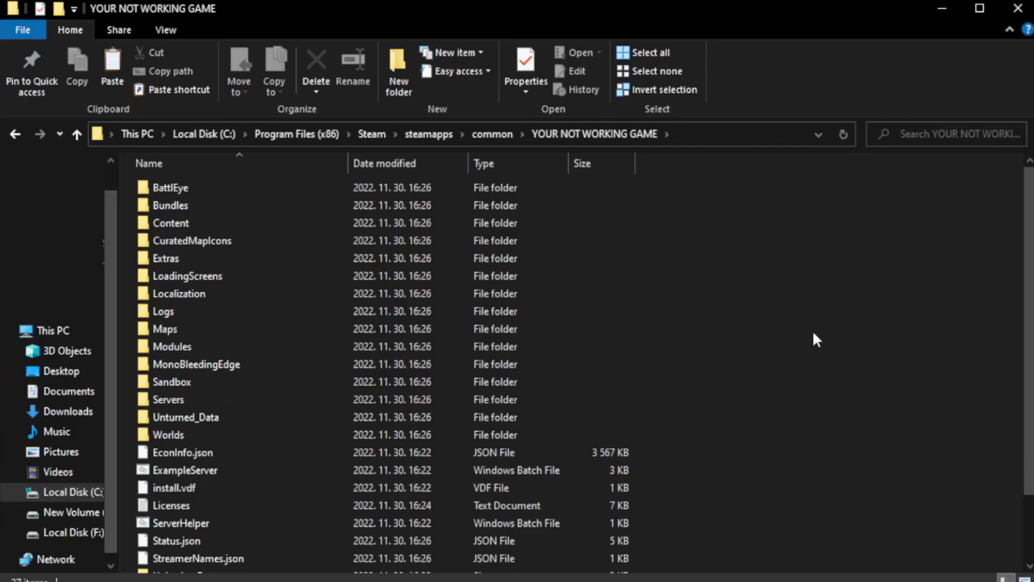
drag(1028, 242, 1031, 387)
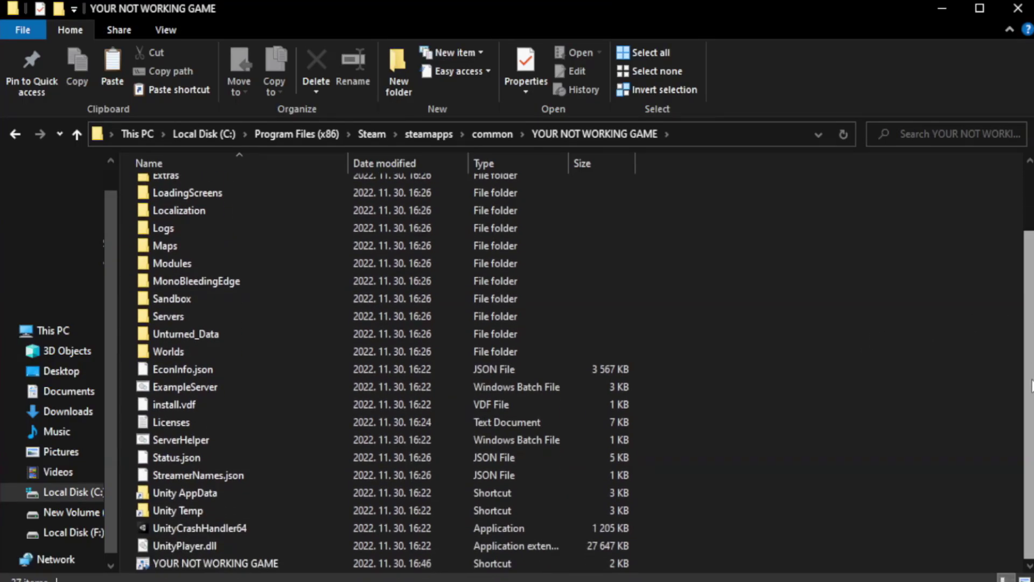
click(414, 563)
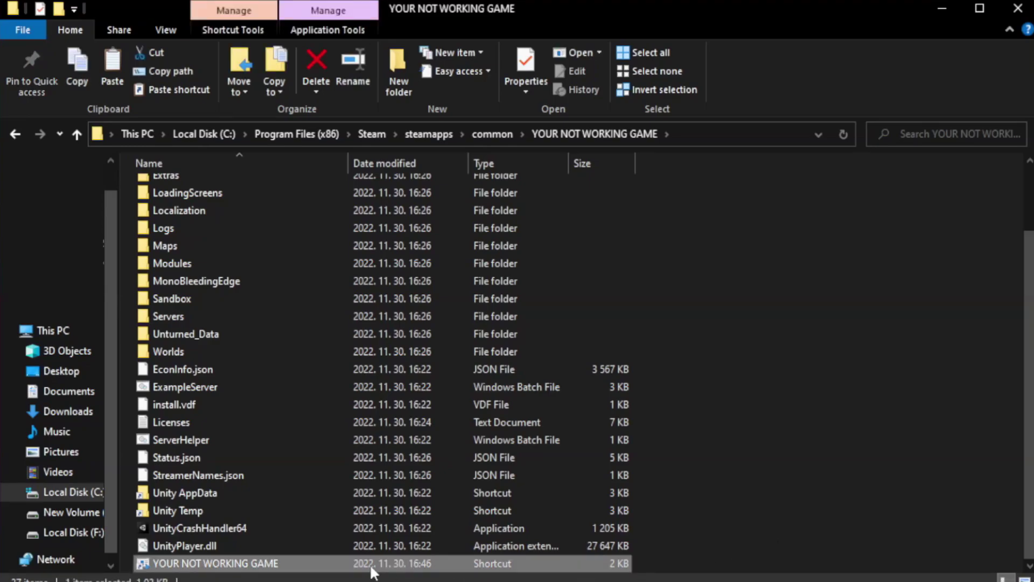
right_click(345, 563)
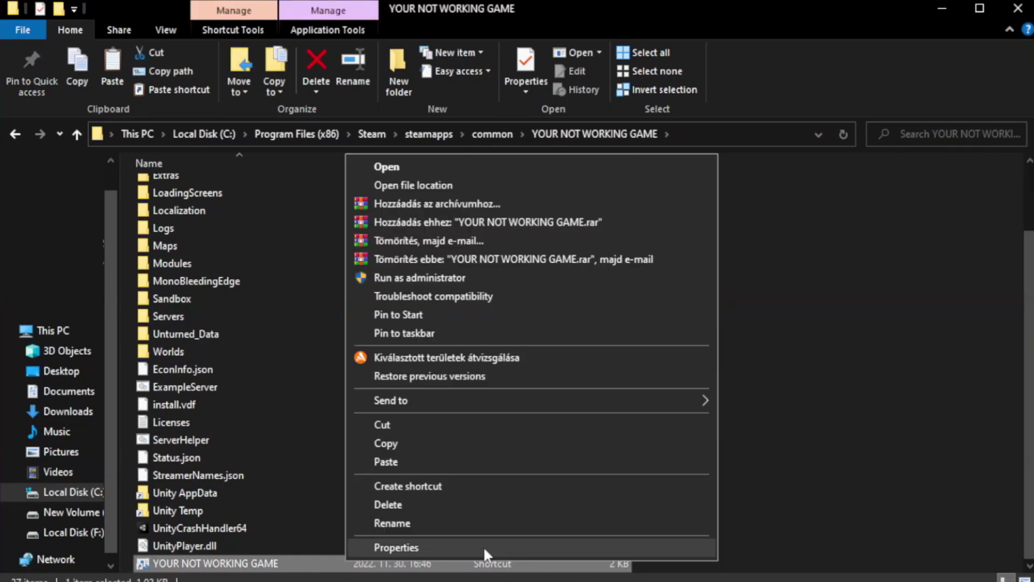
Step: Give the shortcut Windows 8 compatibility mode, no fullscreen optimizations and administrator rights
click(527, 549)
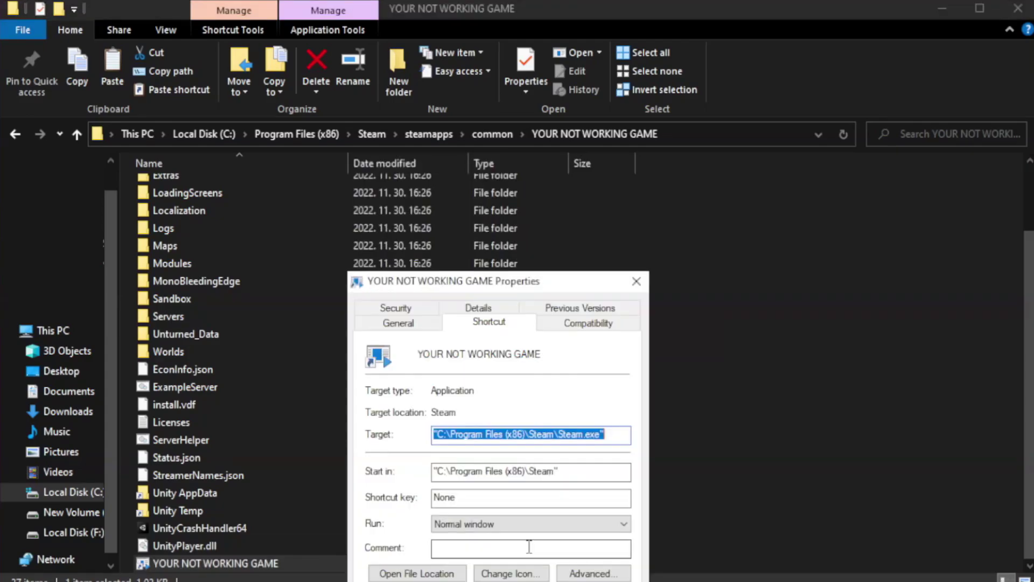
drag(523, 280, 520, 106)
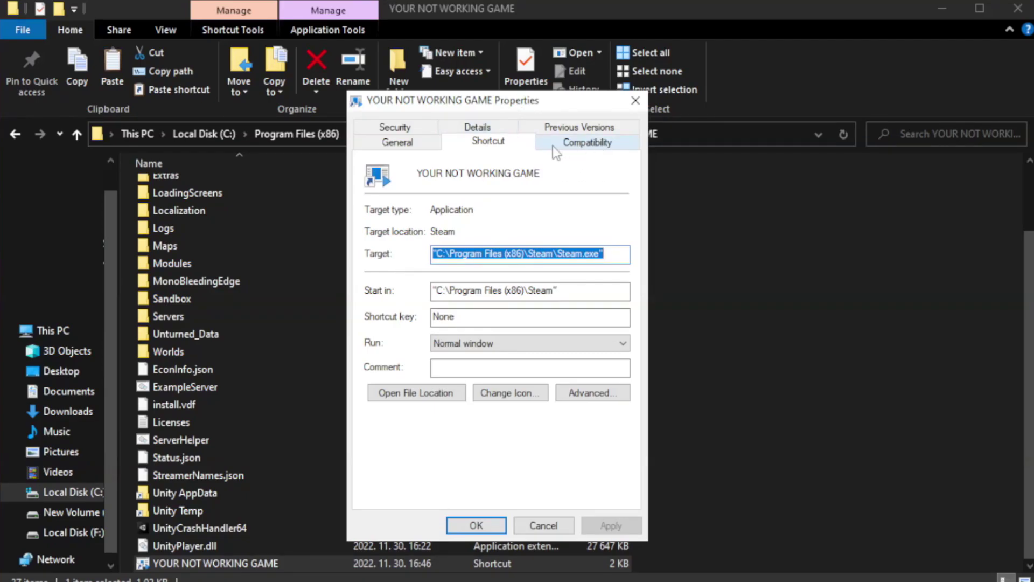
click(582, 147)
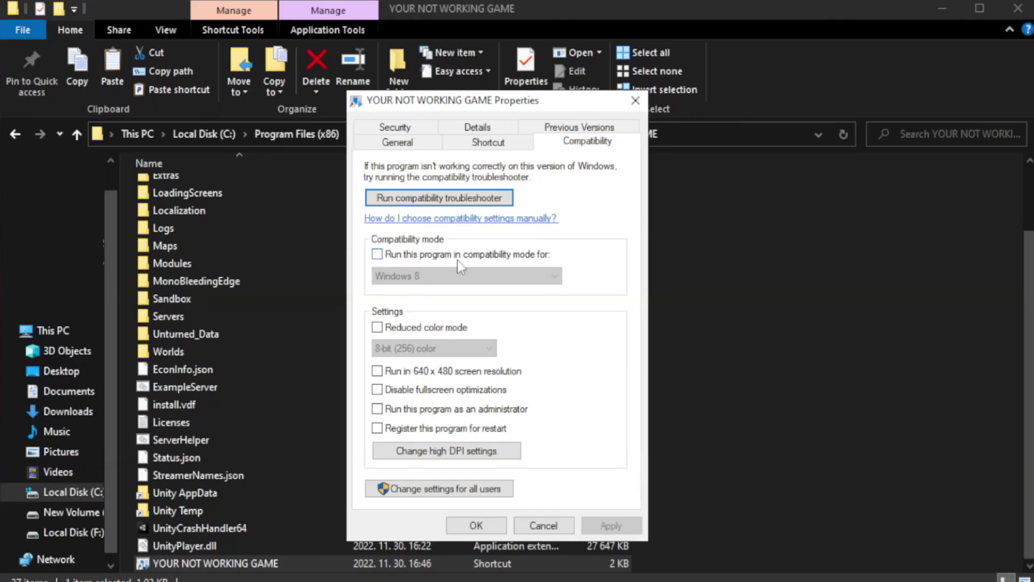
click(412, 256)
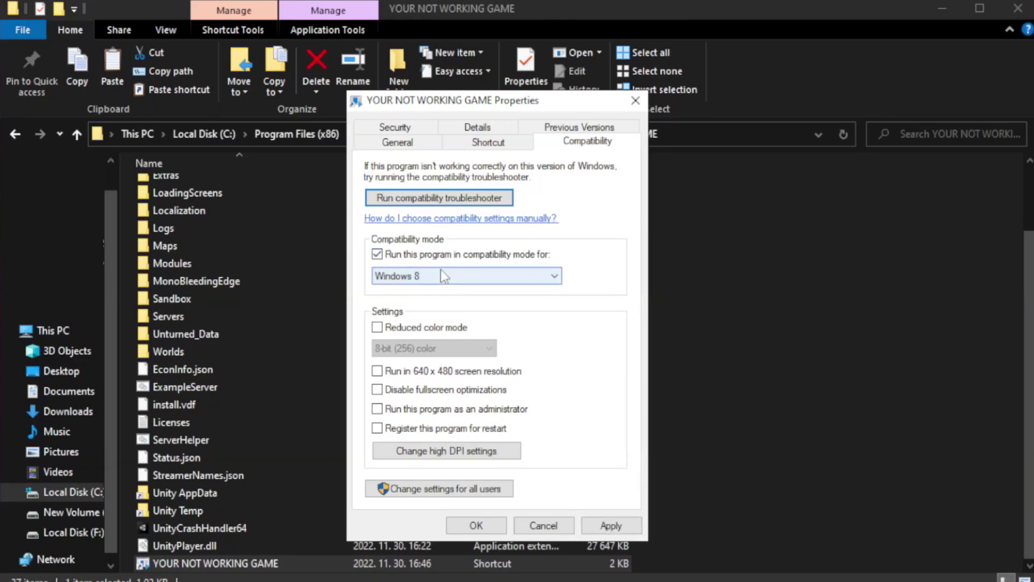
click(465, 276)
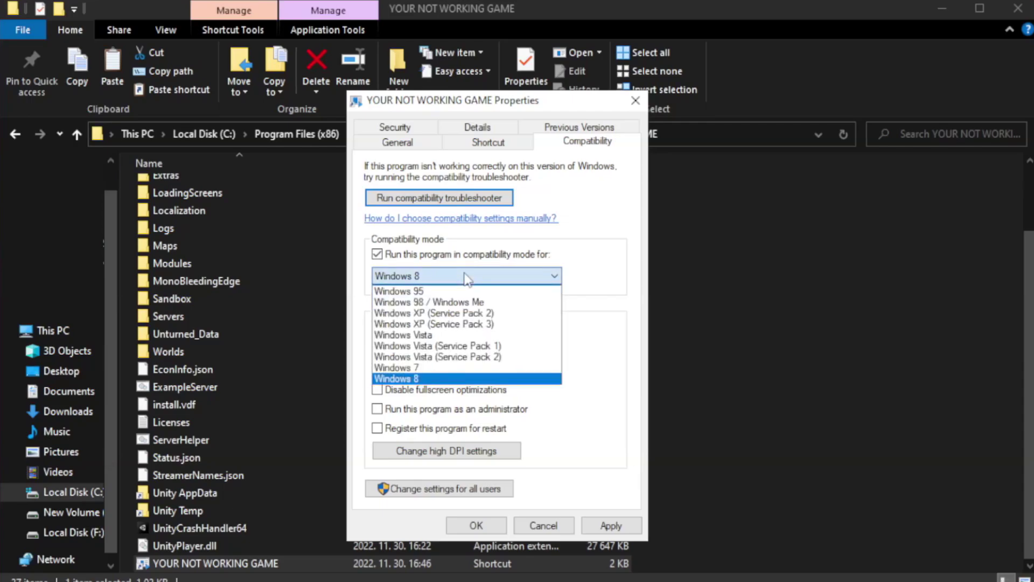
click(439, 378)
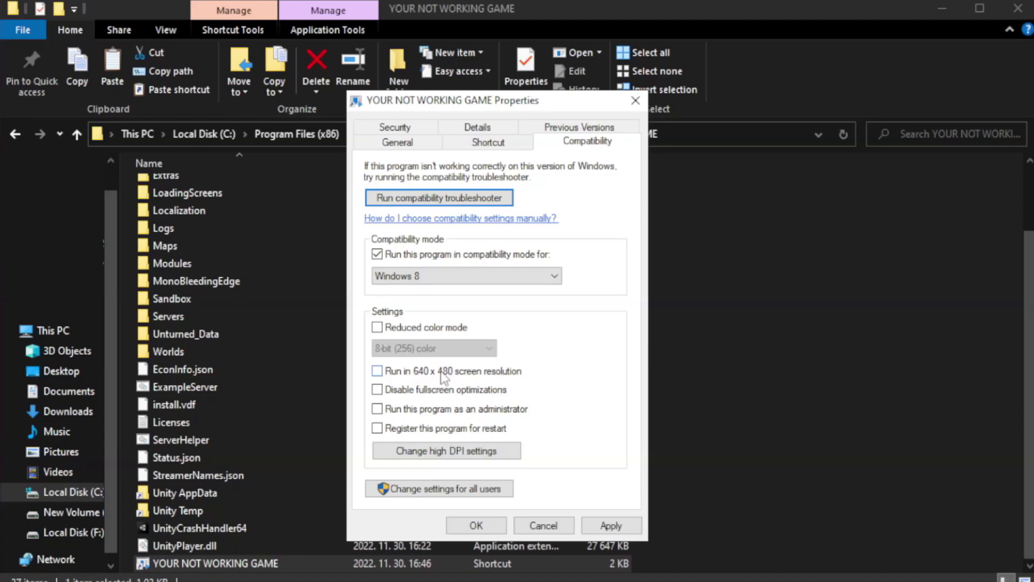
click(407, 396)
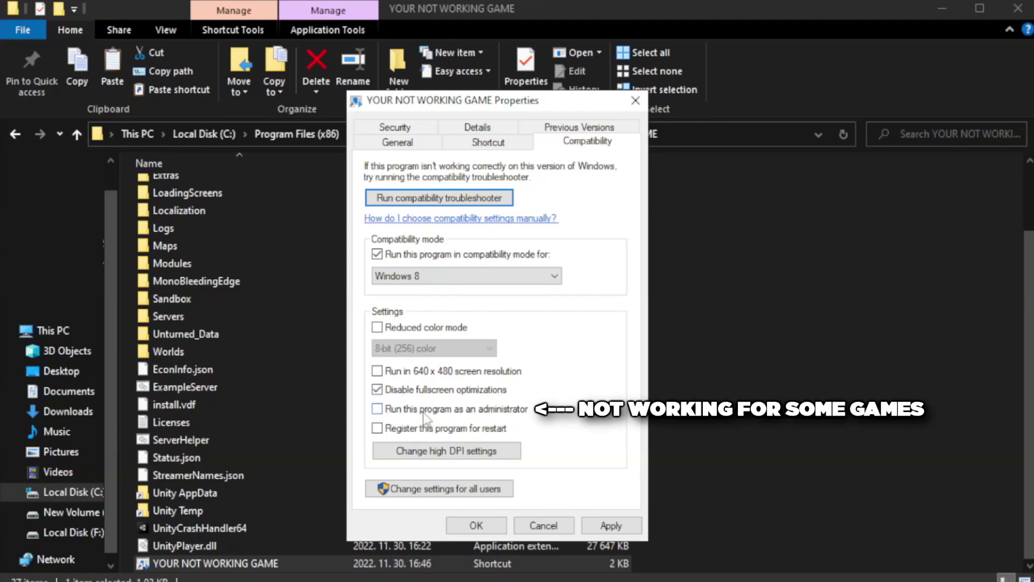
click(408, 413)
click(611, 526)
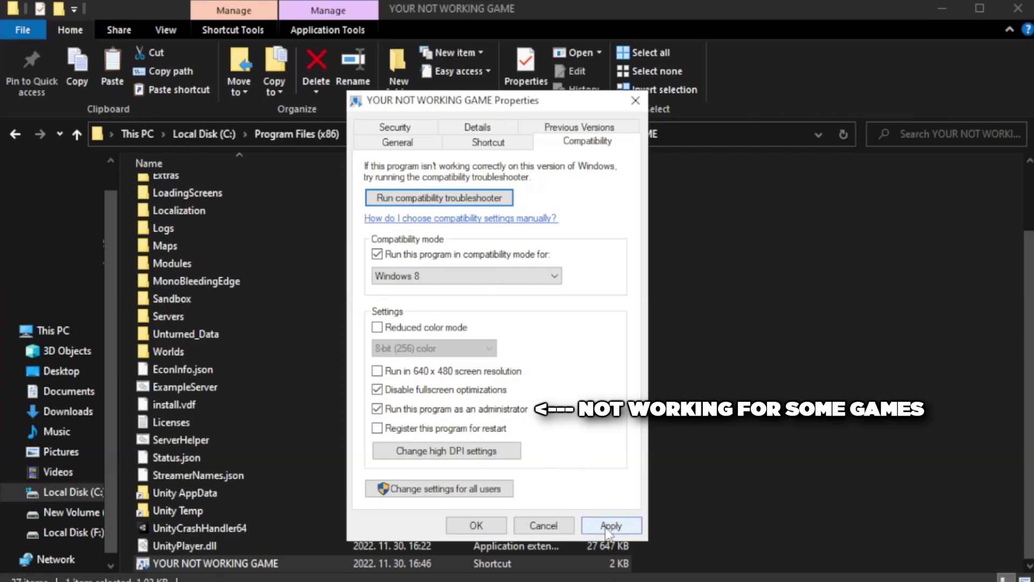
click(476, 527)
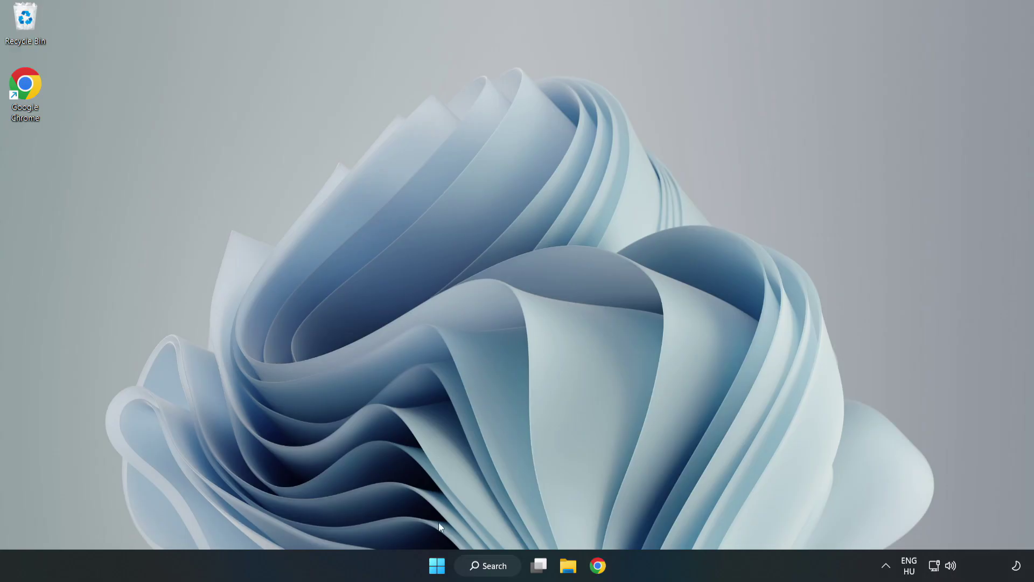
Step: Open the Start button's quick-link menu to reach Task Manager
right_click(439, 569)
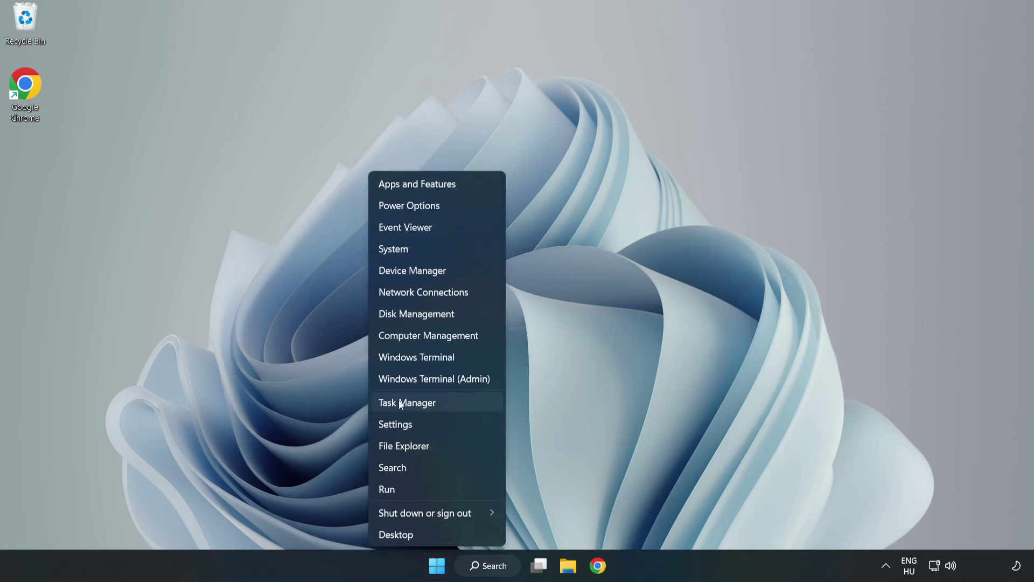
Step: Disable Cortana and Microsoft Edge in Task Manager's startup apps
click(435, 401)
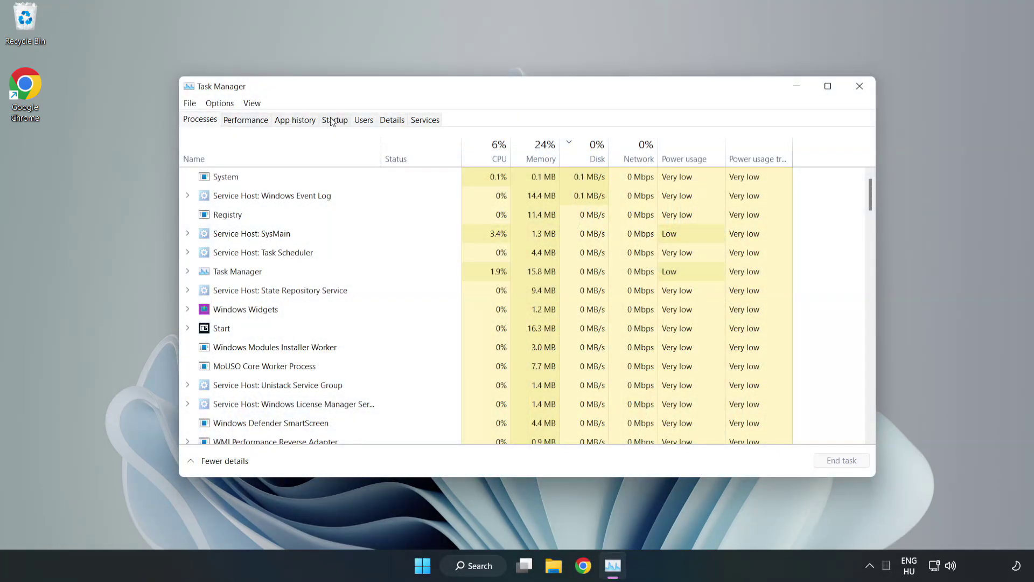
click(336, 123)
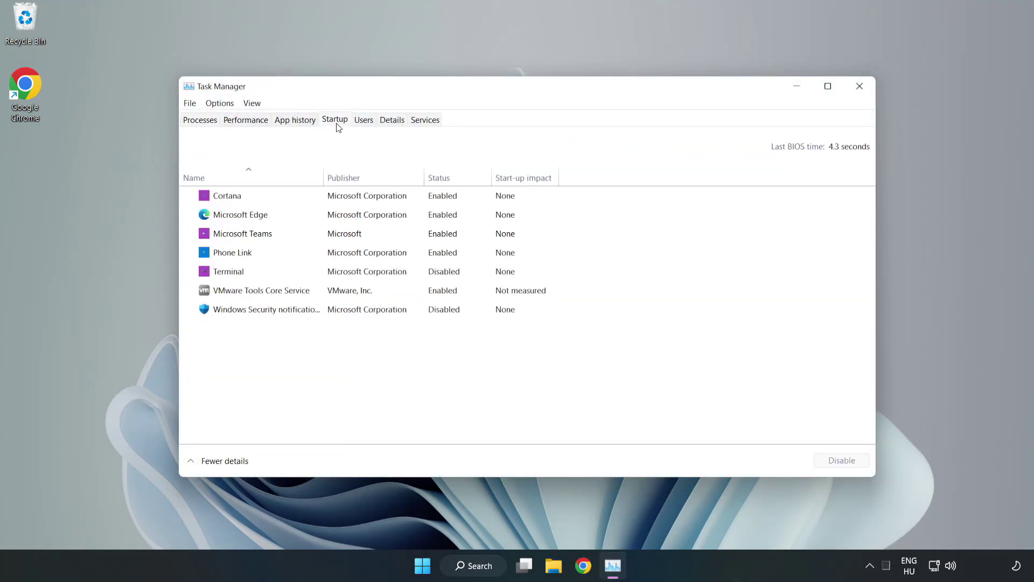
click(358, 198)
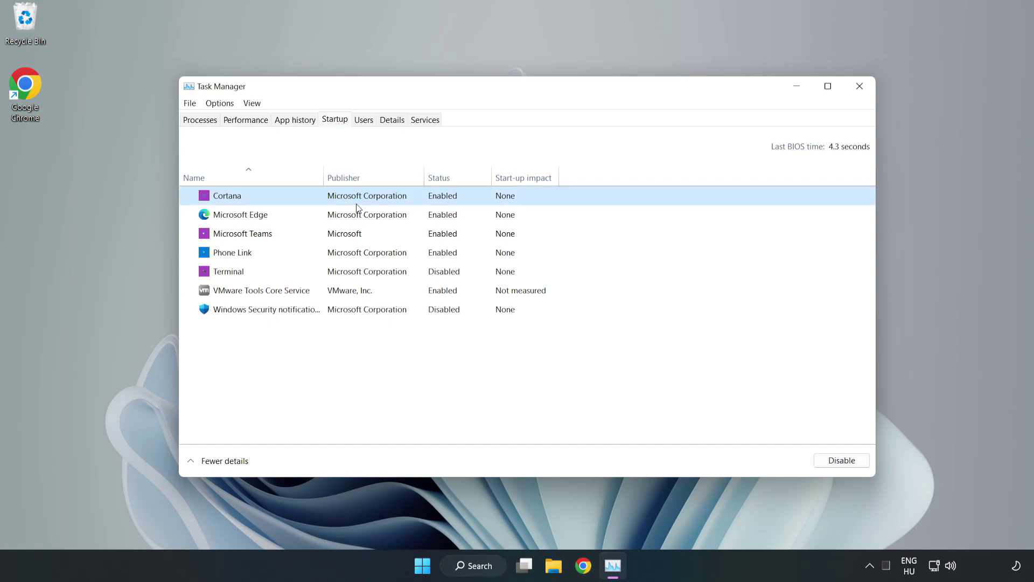
click(841, 460)
click(446, 214)
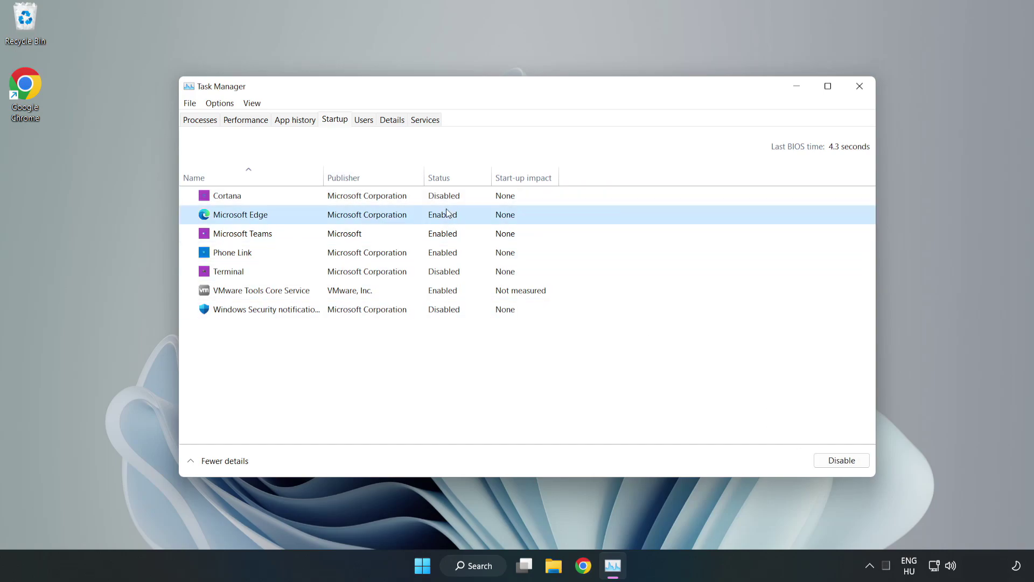
click(842, 459)
Step: Disable Microsoft Teams and Phone Link at startup, then close Task Manager
click(356, 233)
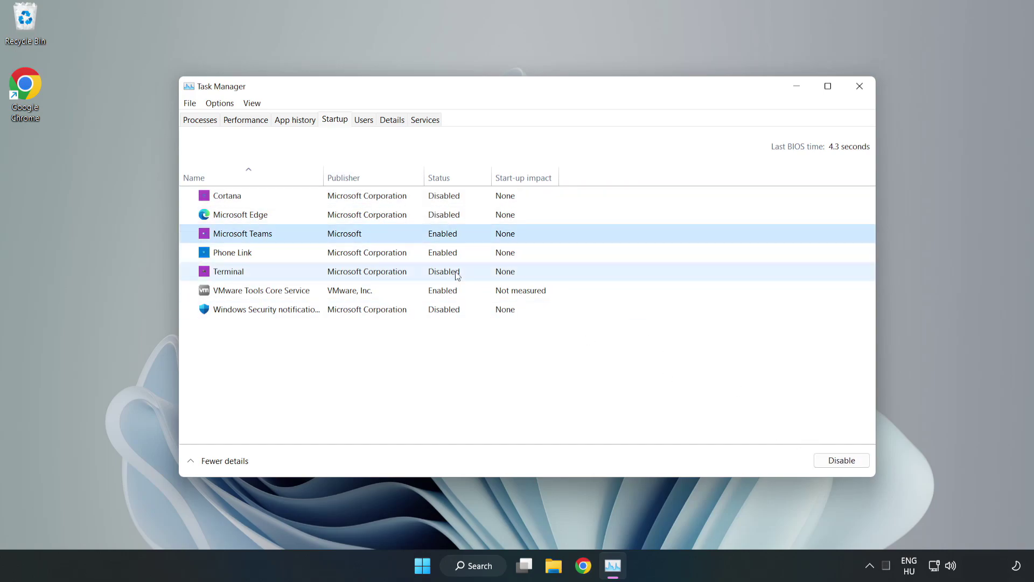
click(841, 460)
click(346, 252)
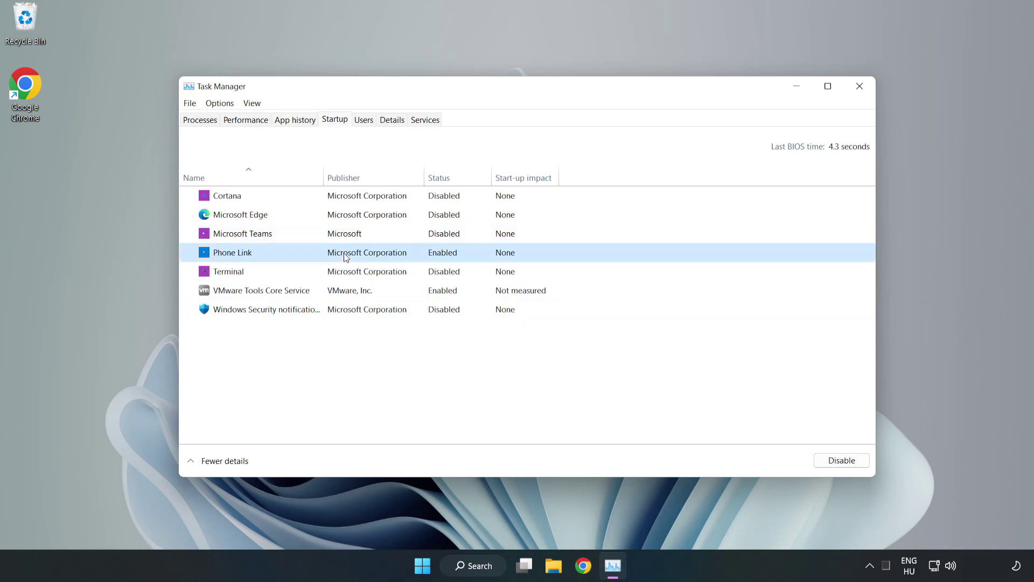
click(841, 460)
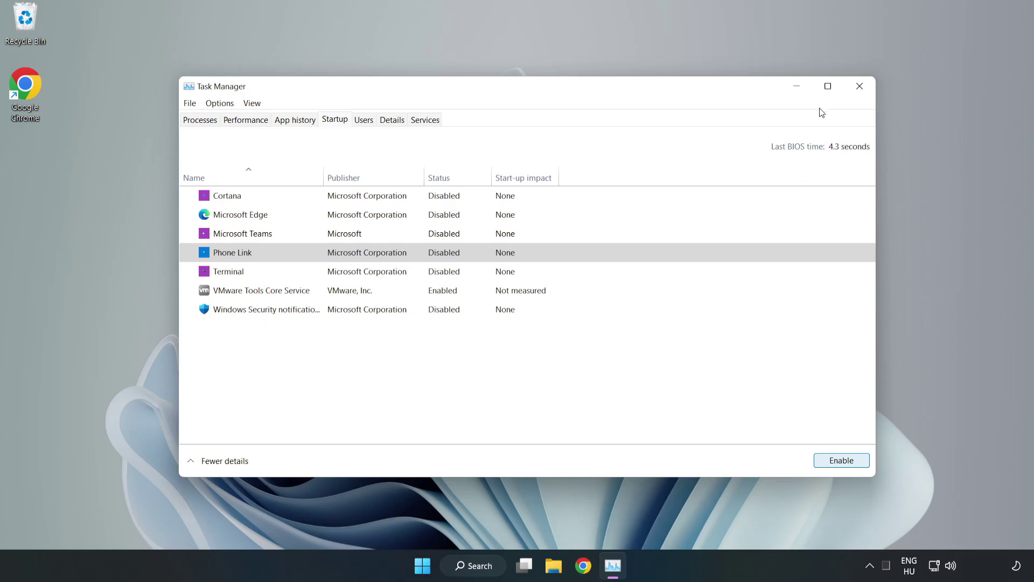
click(861, 86)
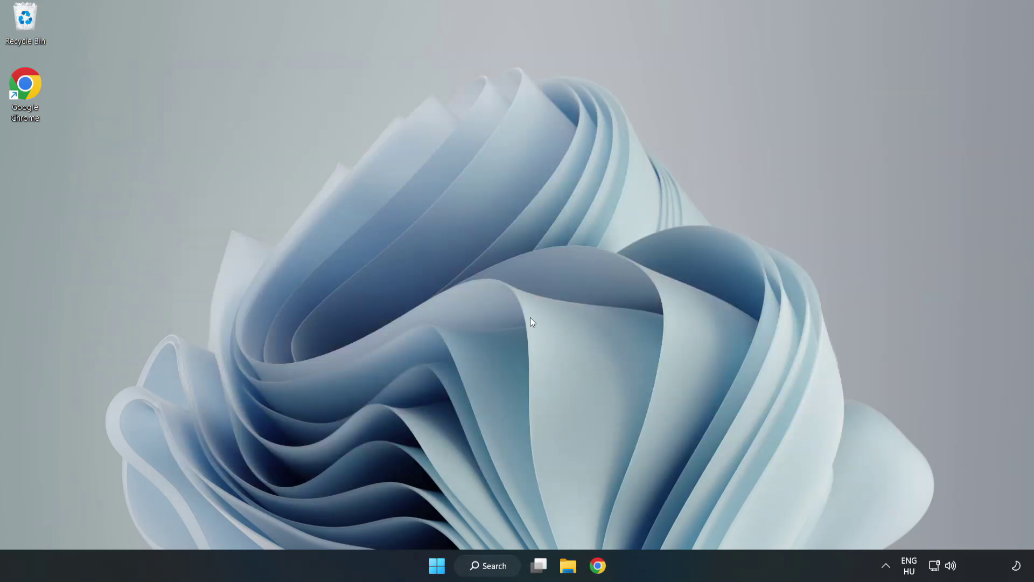
Step: Search for 'cmd' and bring up Command Prompt's Run as administrator option
click(493, 565)
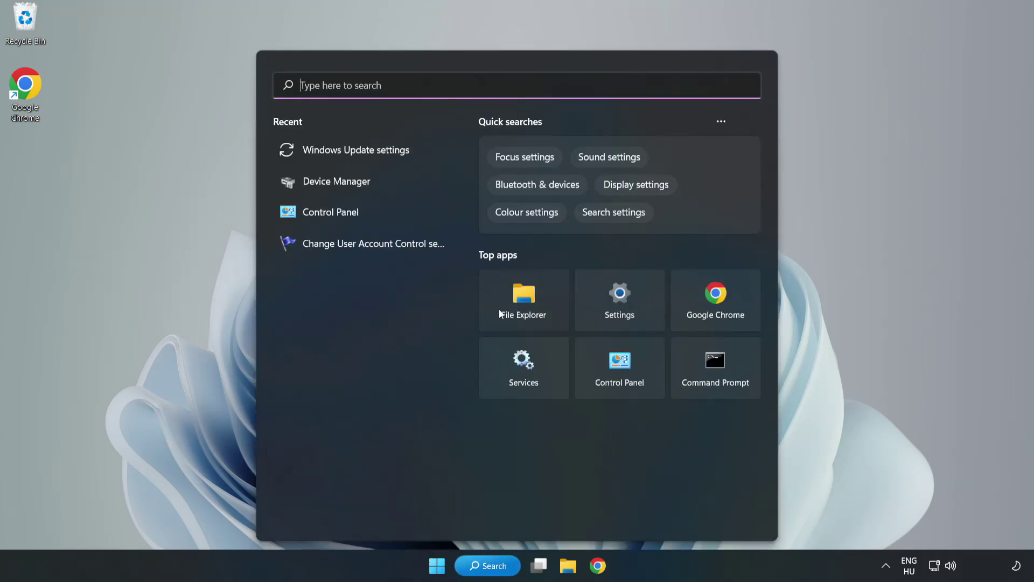
text(cmd)
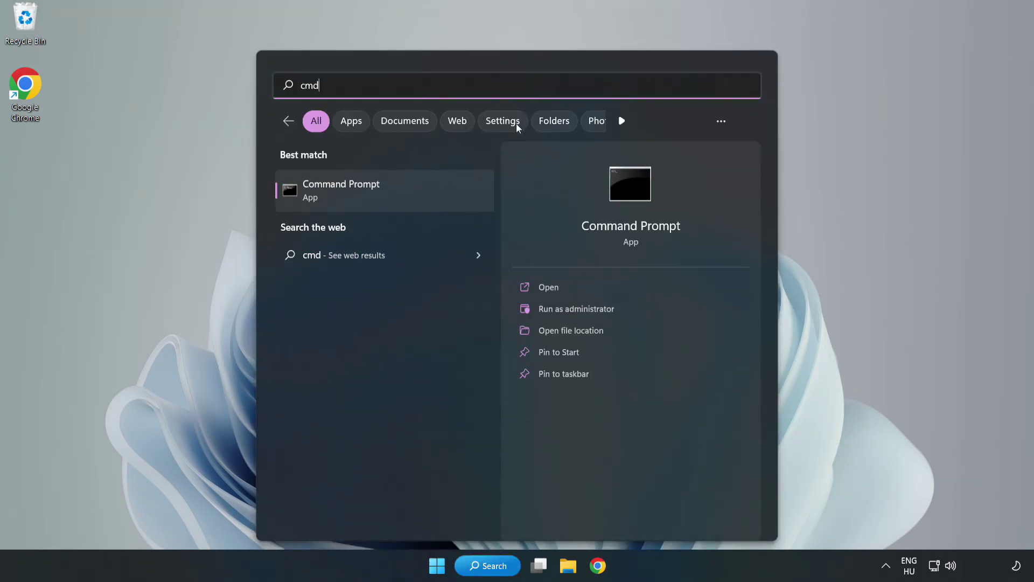
right_click(405, 191)
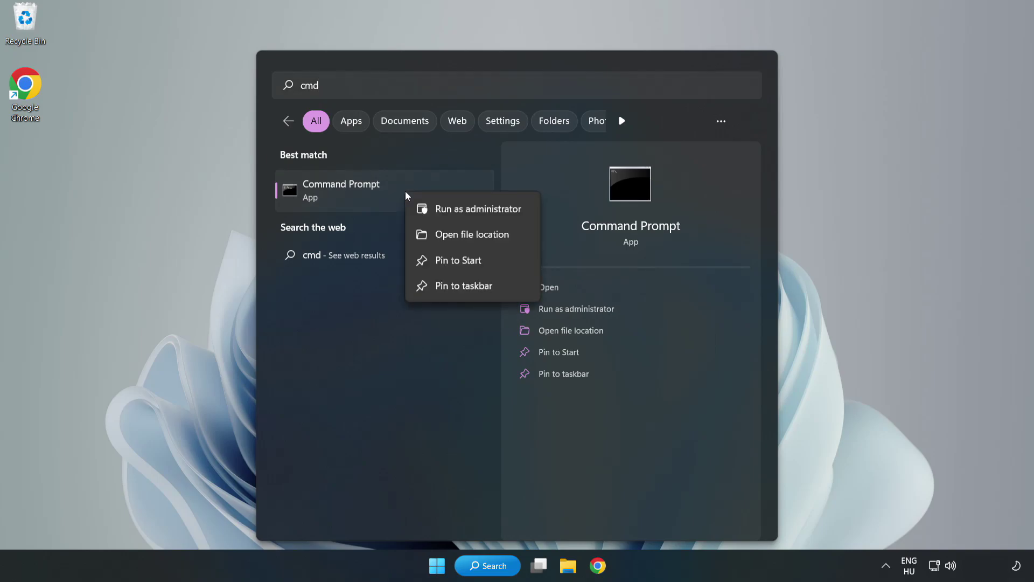
Step: Run sfc /scannow in an admin Command Prompt, find no violations, and close it
click(448, 210)
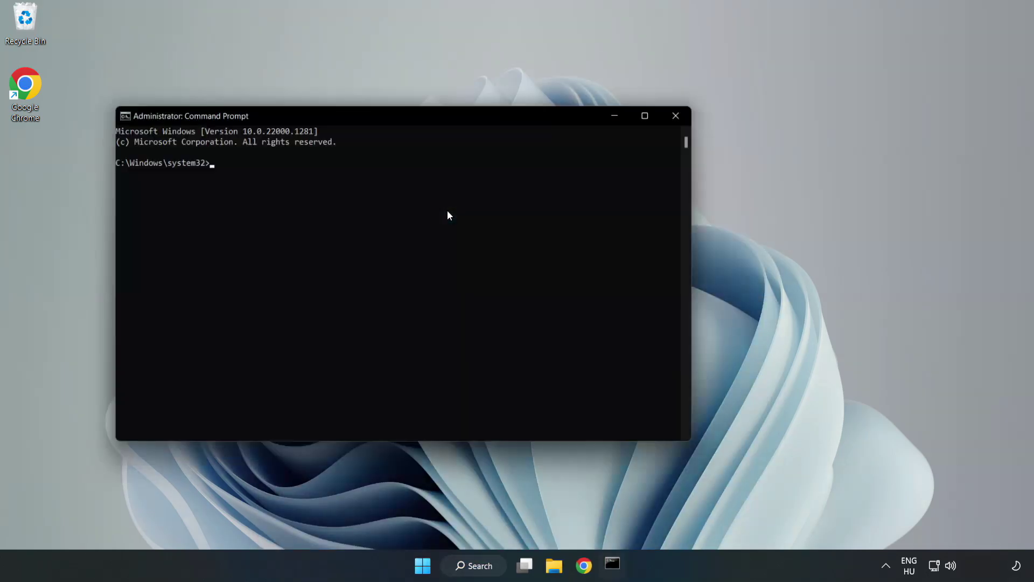
drag(412, 115, 527, 117)
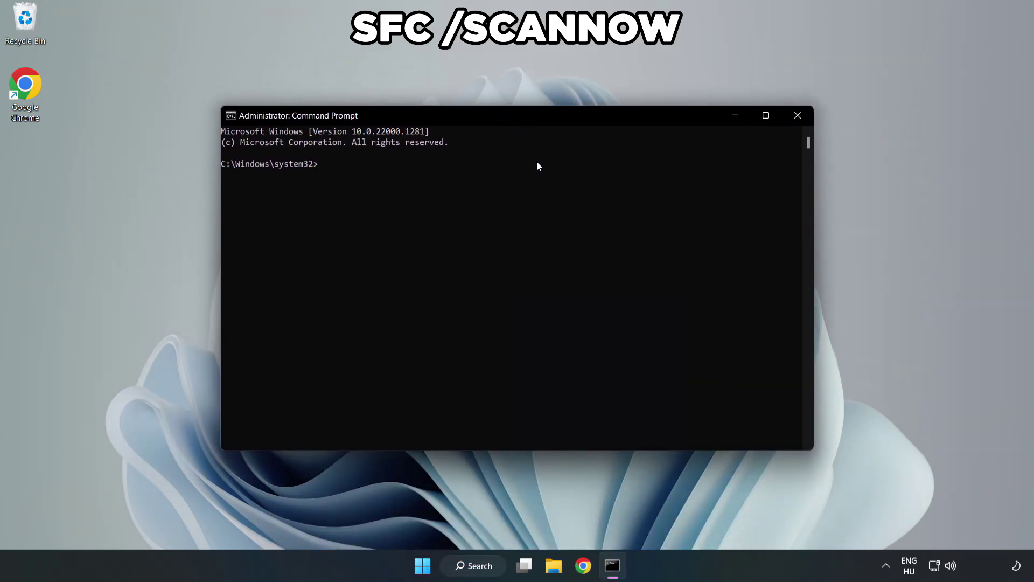
text(sfc /scannow)
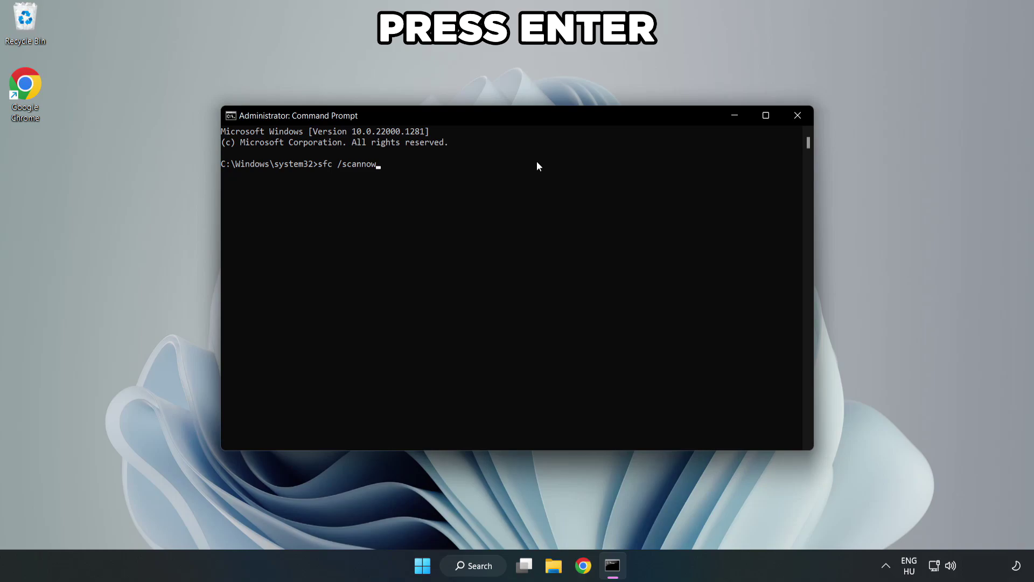
key(Return)
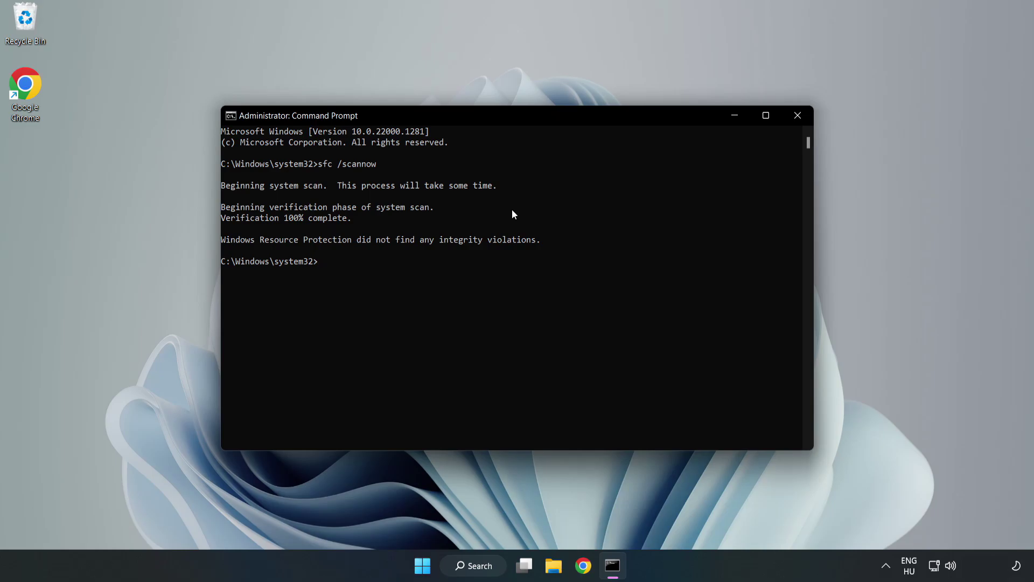
click(798, 117)
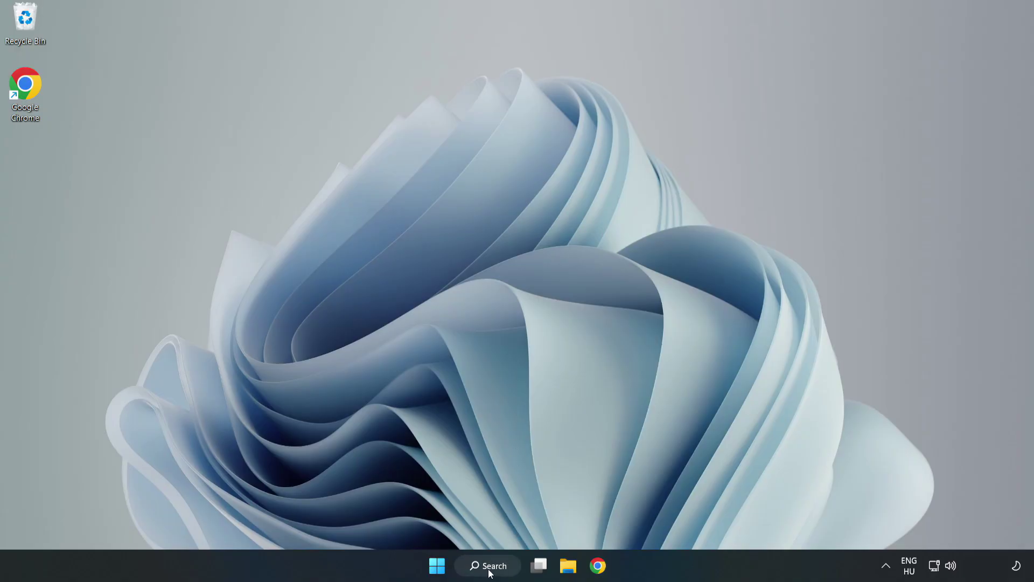
Step: Search 'security' and launch Windows Security from Best match
click(491, 565)
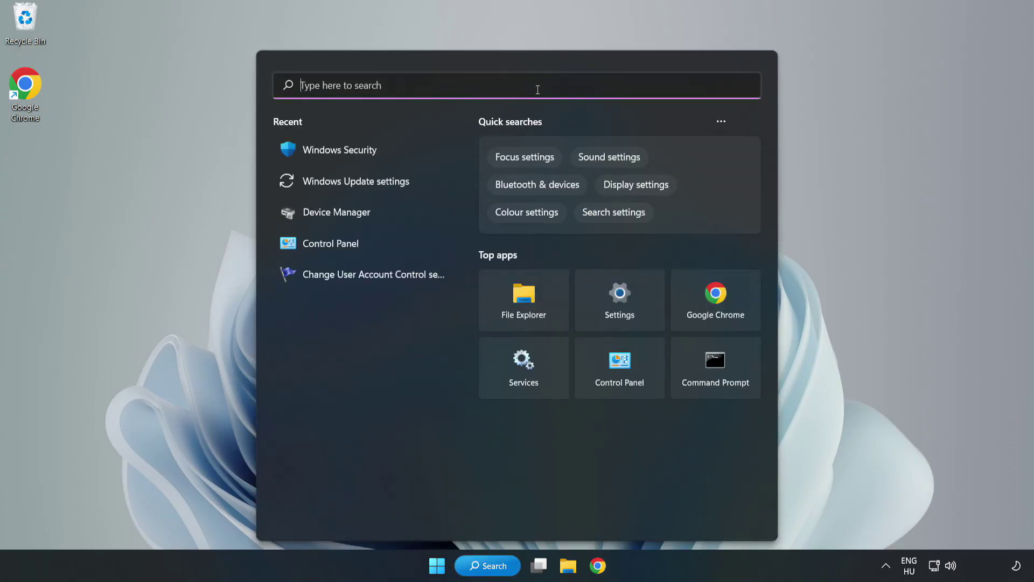
text(secu)
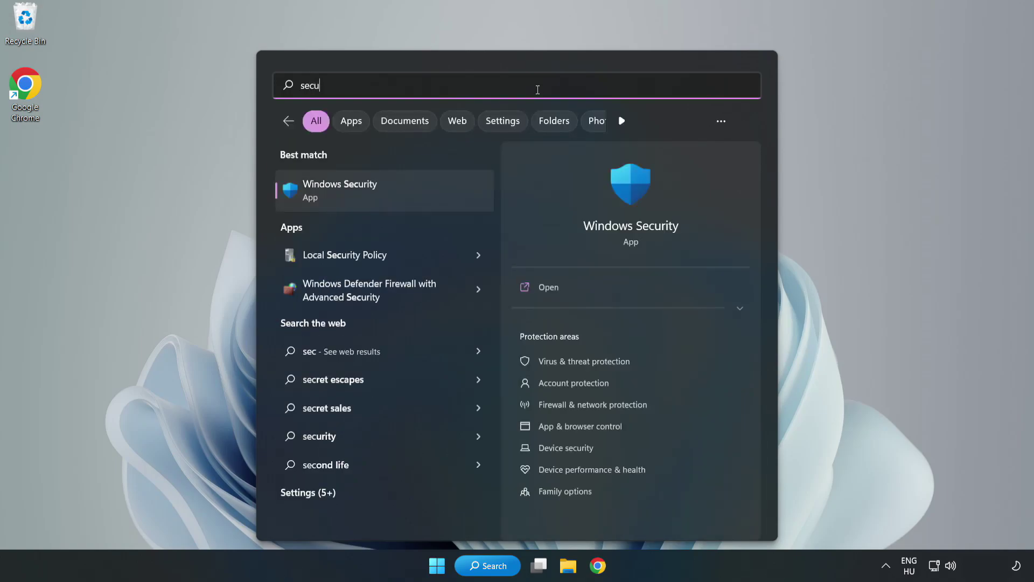
text(rity)
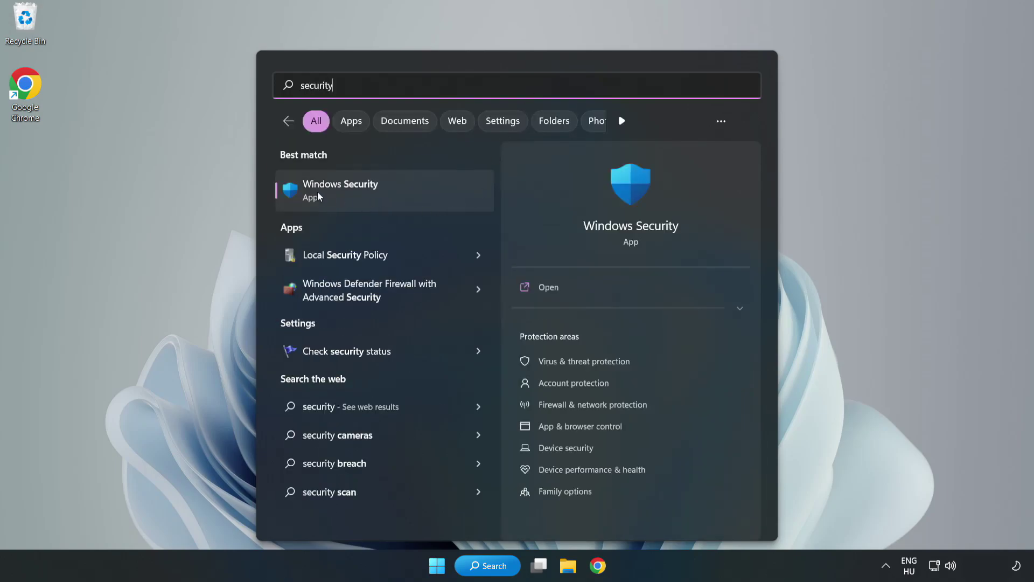
click(372, 197)
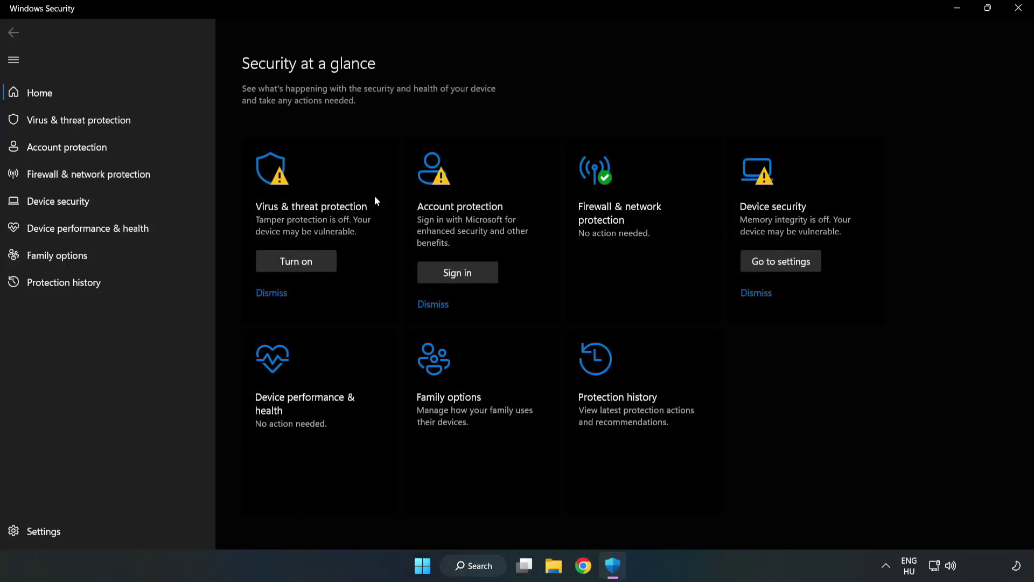
Step: Go through Virus & threat protection settings to Add or remove exclusions
click(67, 123)
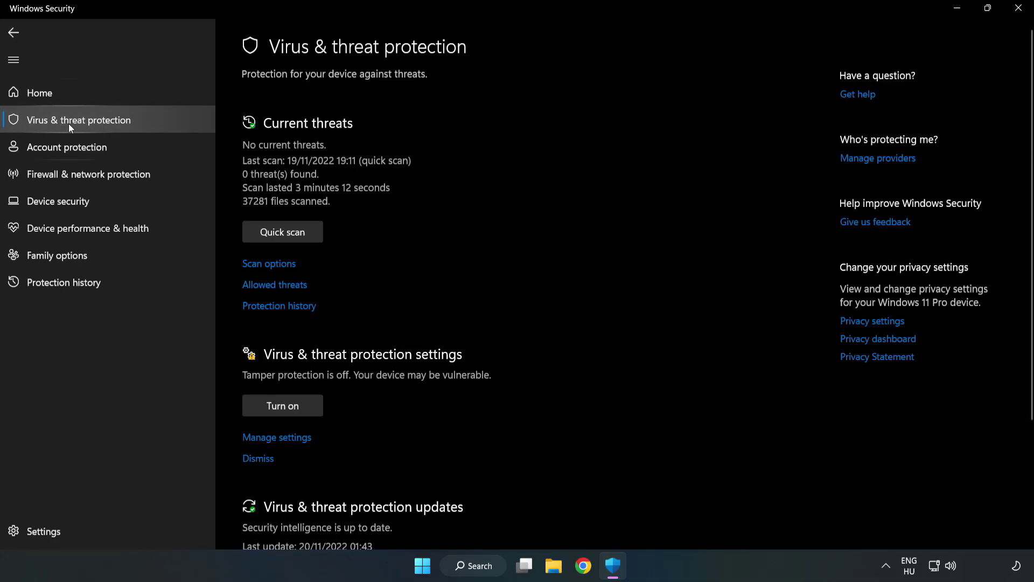
scroll(539, 207, down, 2)
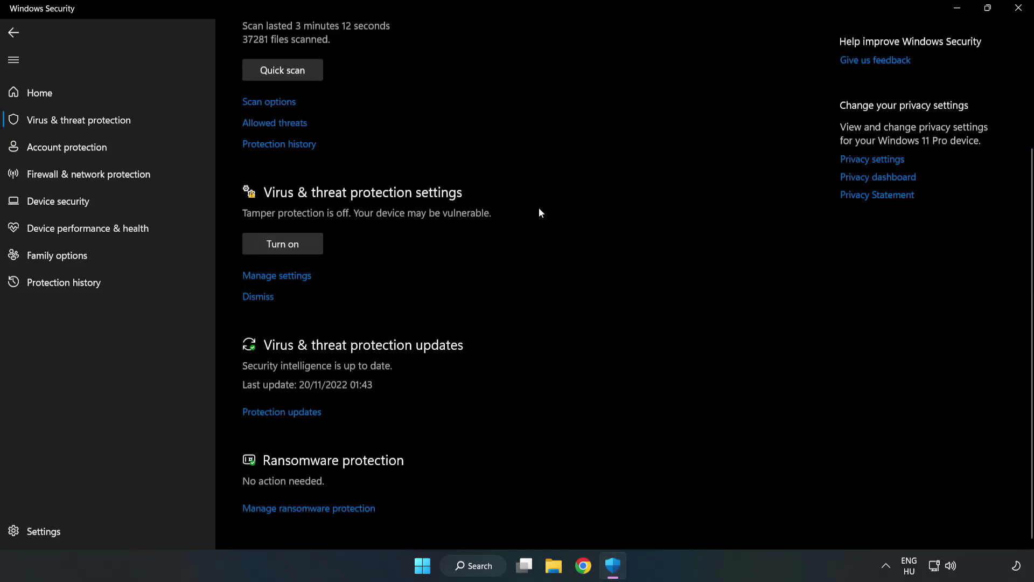
click(282, 277)
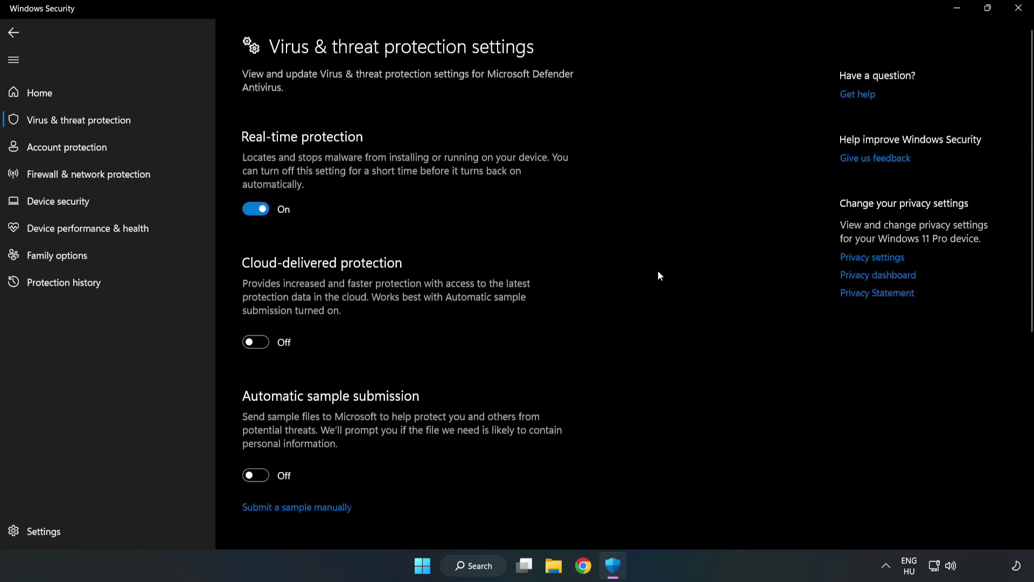
scroll(659, 271, down, 5)
scroll(658, 271, down, 4)
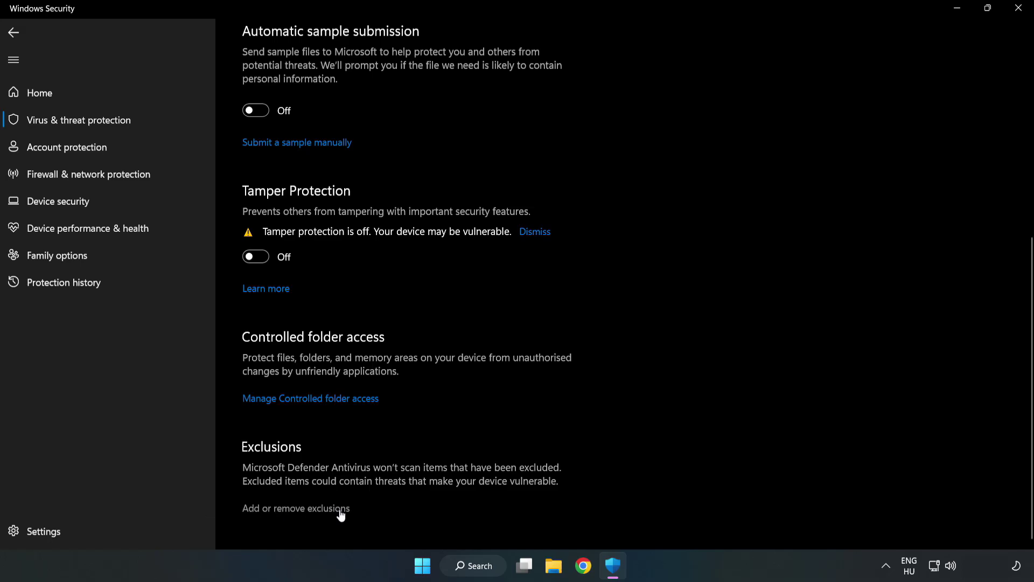
click(312, 508)
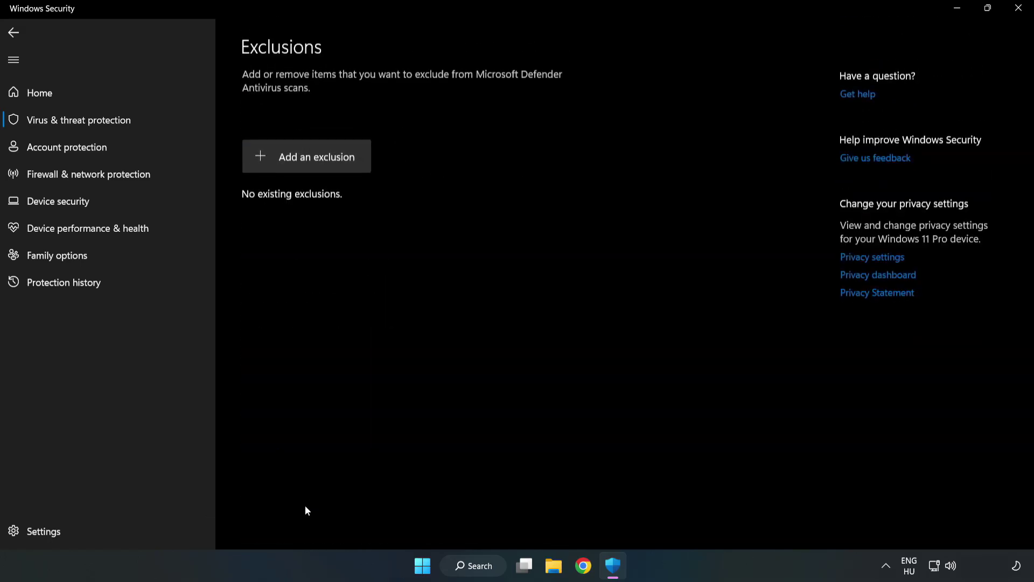
Step: Choose Add an exclusion > File to bring up the file picker
click(315, 159)
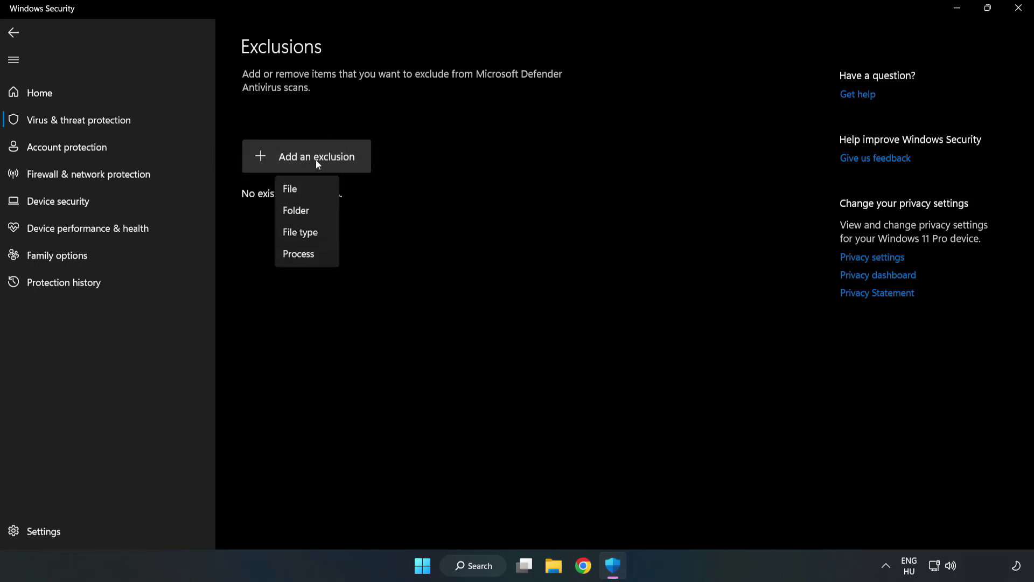
click(293, 188)
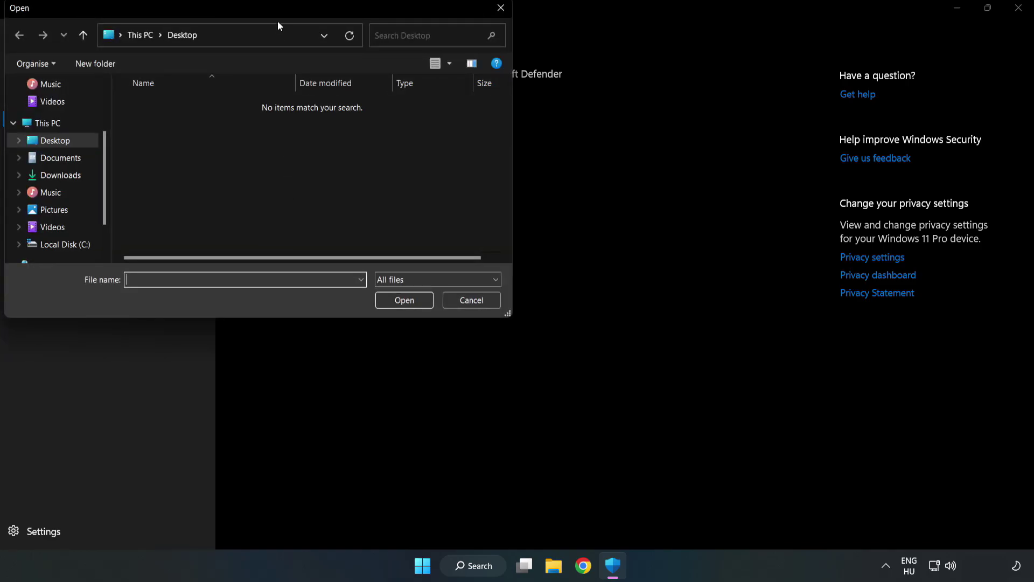
Step: Add the shortcut in C:\Program Files (x86)\NOT WORKING APP as a file exclusion
drag(278, 19, 477, 114)
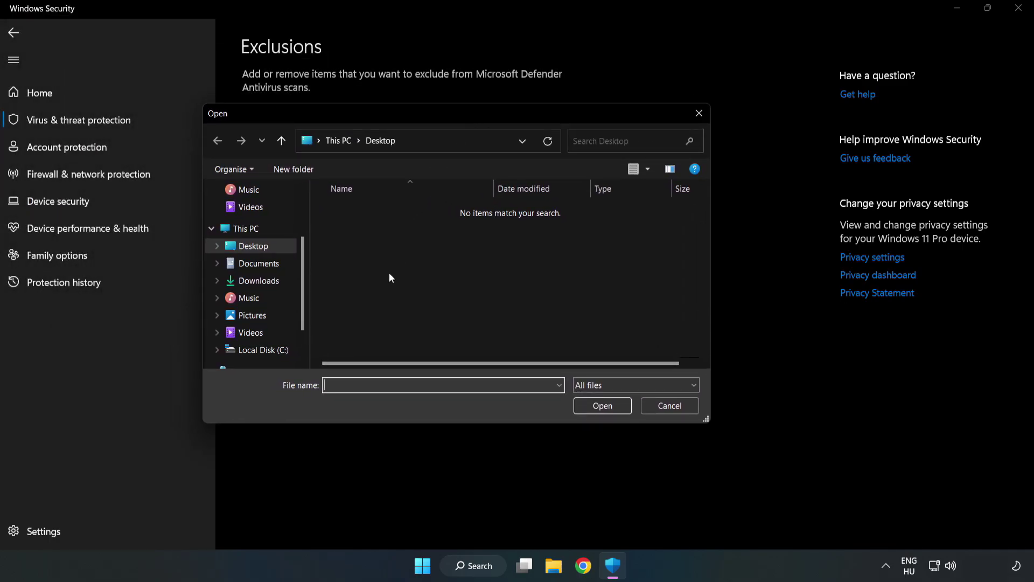
click(263, 349)
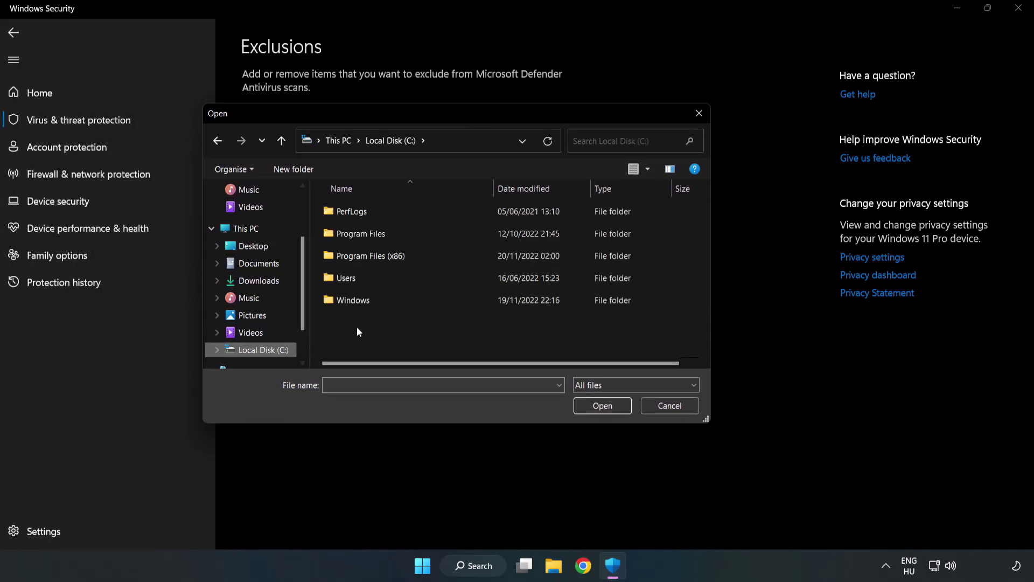
double_click(407, 257)
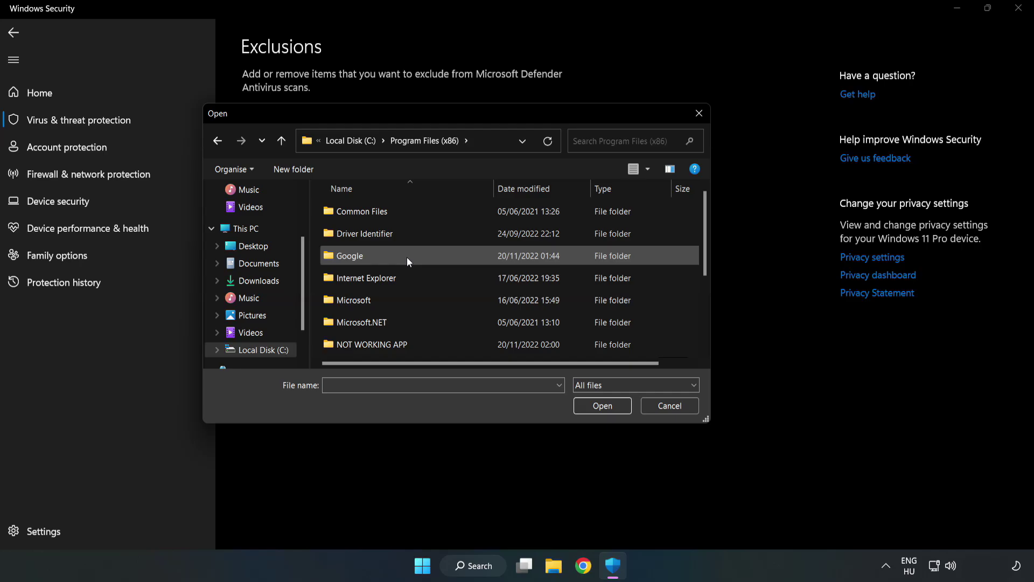
double_click(407, 344)
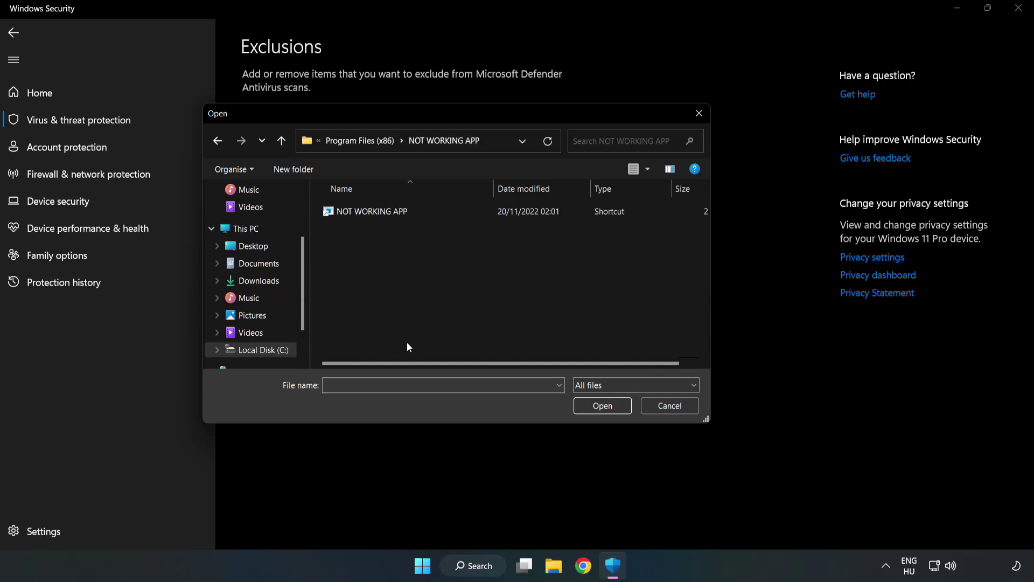
click(364, 211)
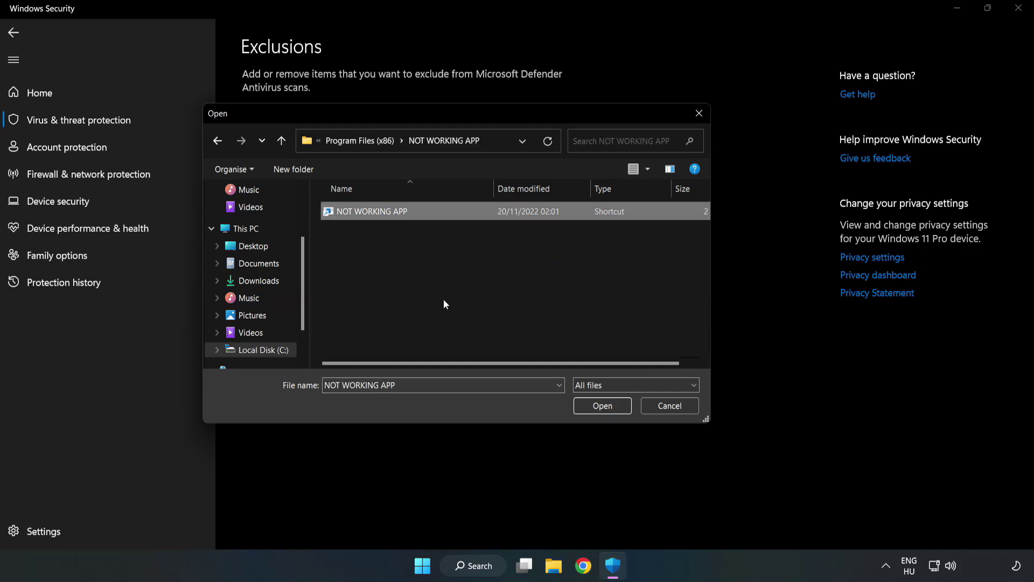
click(602, 407)
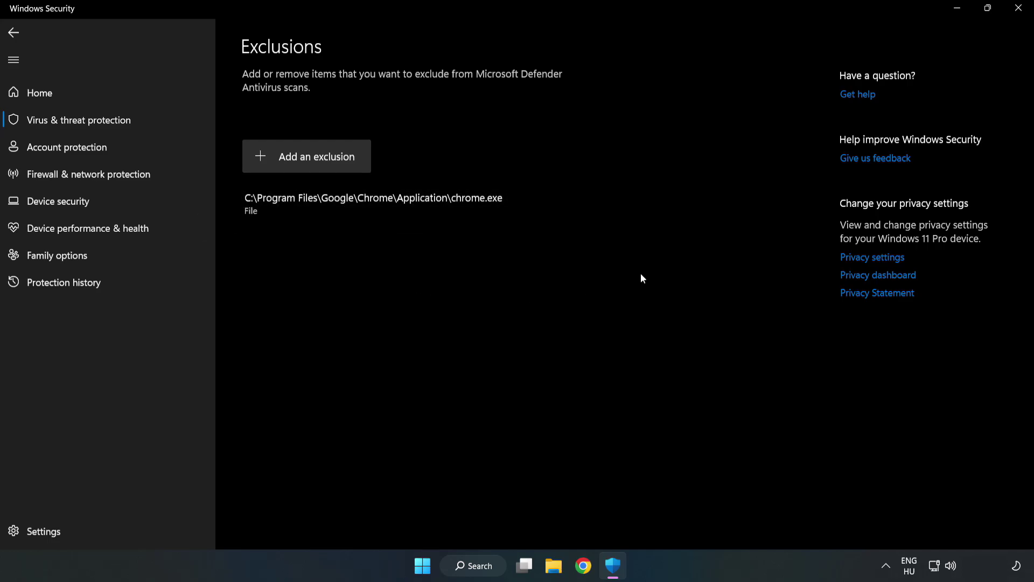
Step: Close Windows Security, keeping the chrome.exe exclusion saved
click(1018, 10)
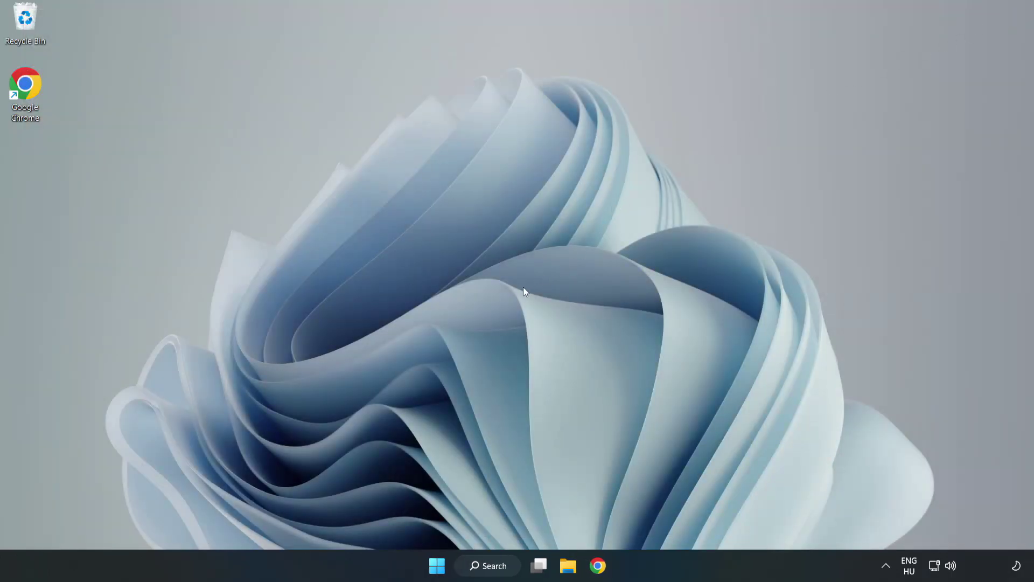
Step: Open the Start menu's power options to reveal Restart
click(436, 565)
click(685, 519)
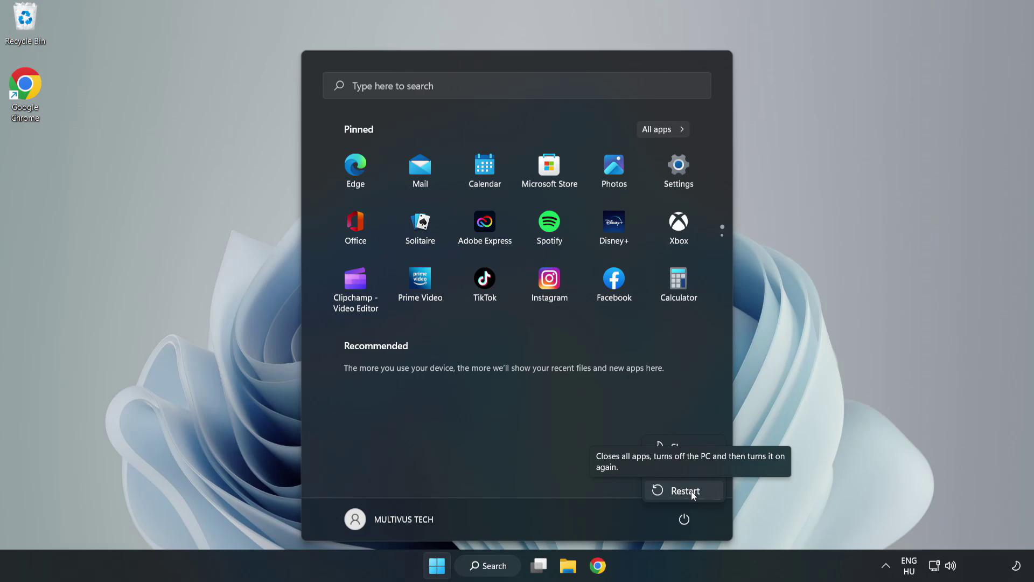